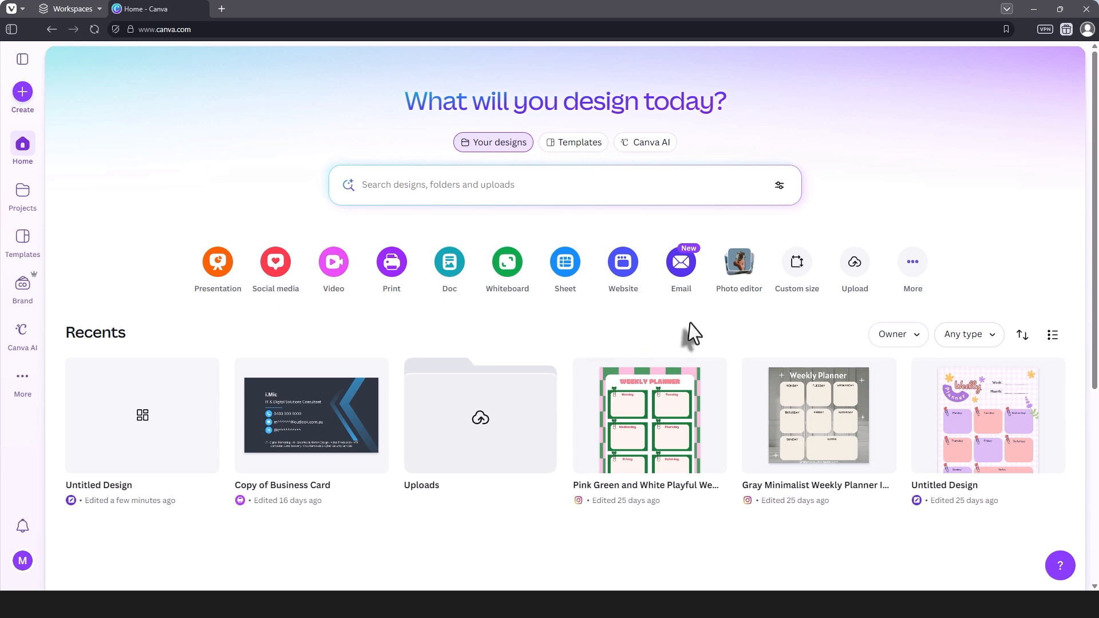
Step: Create a new custom-size design 5 in wide and 7 in high
left_click(813, 292)
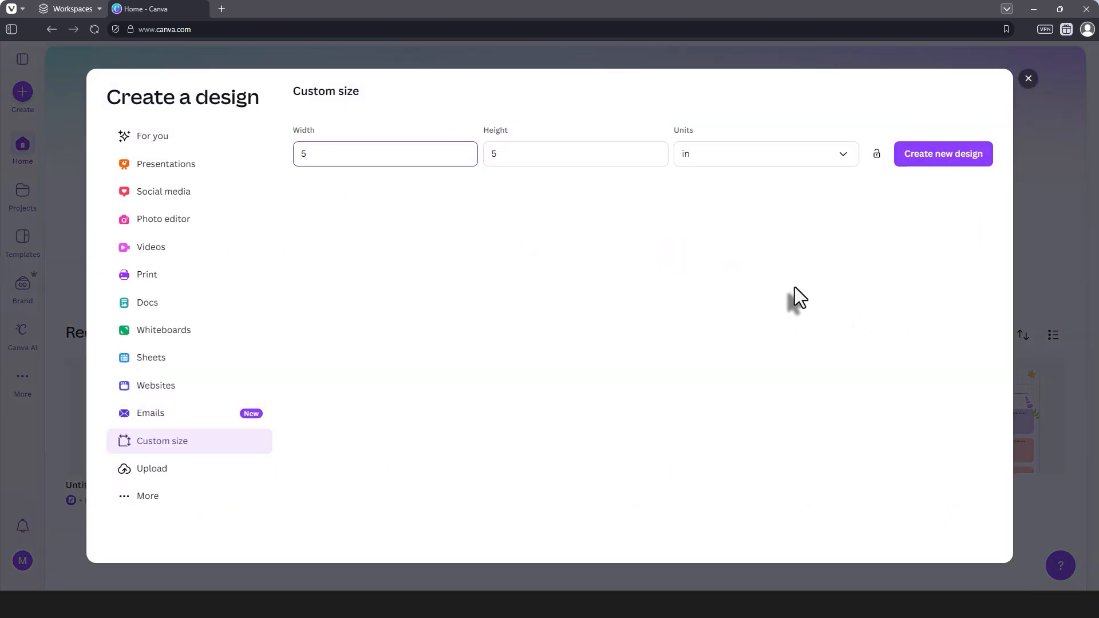
left_click(745, 161)
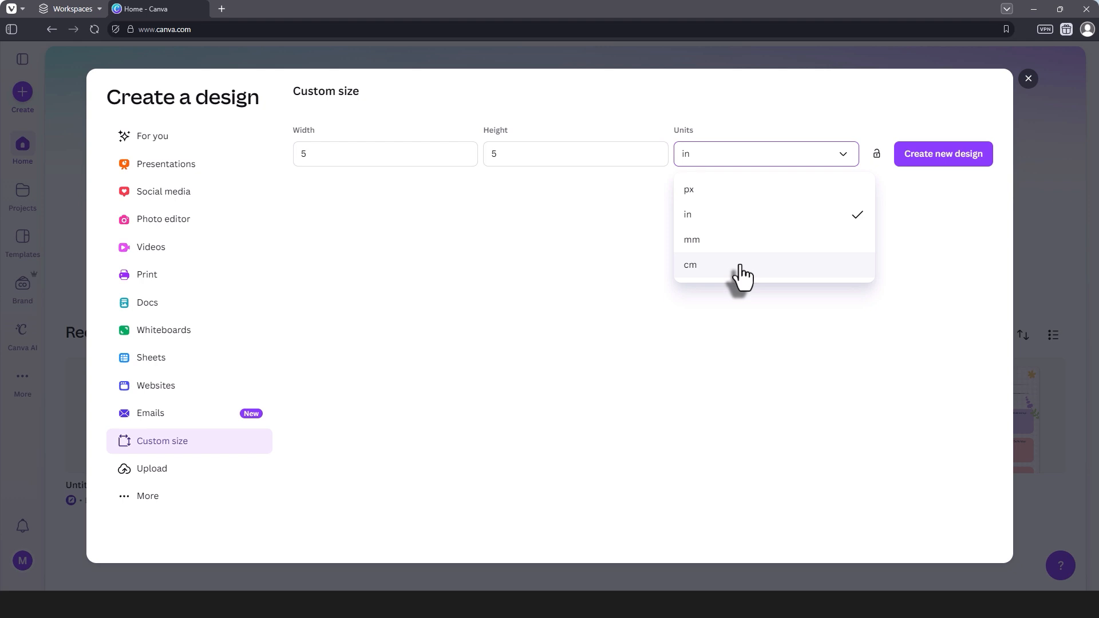
left_click(718, 216)
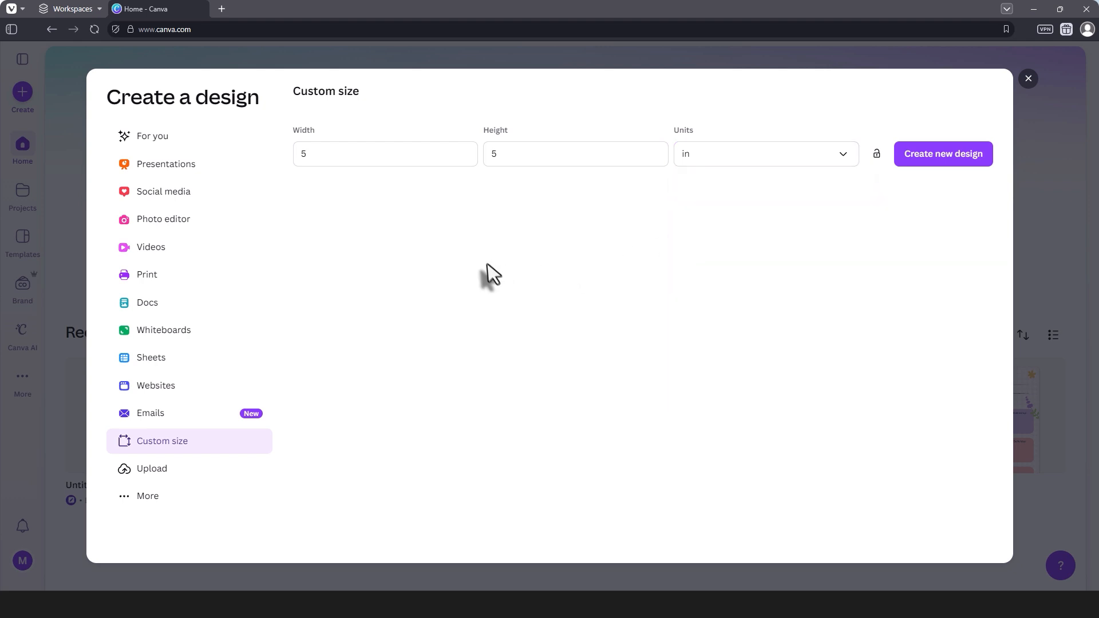
left_click(314, 155)
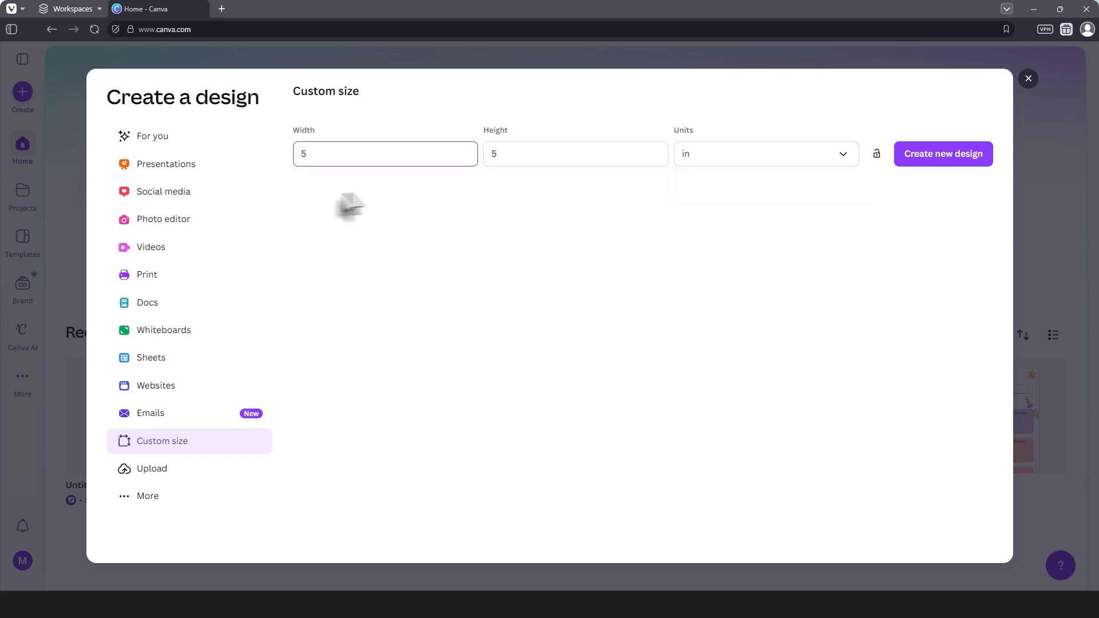
left_click(523, 153)
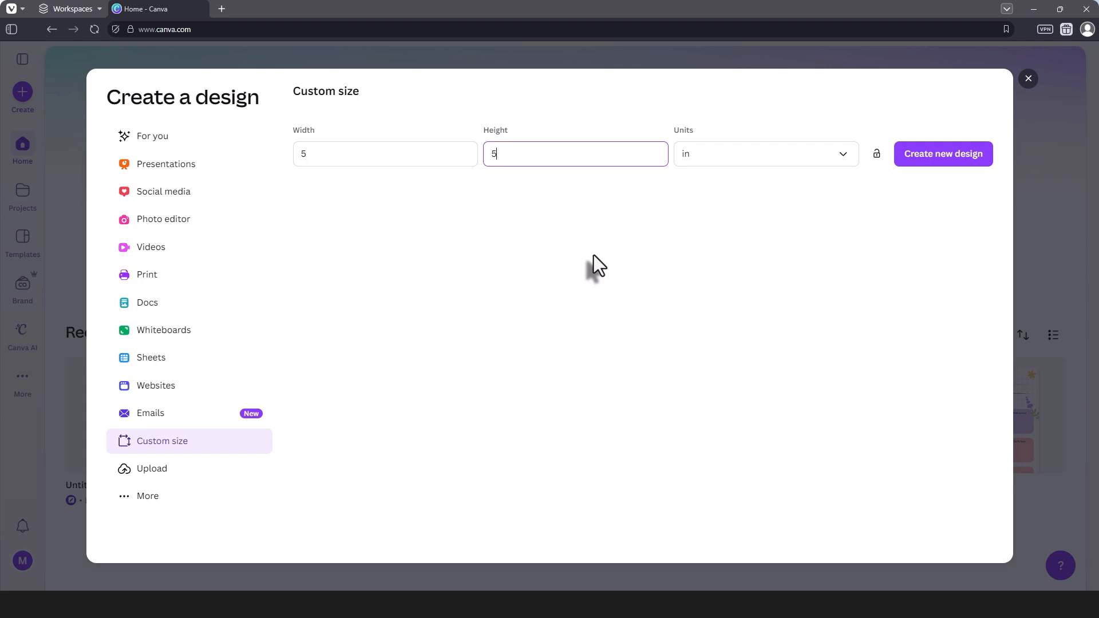
left_click_drag(502, 152, 479, 170)
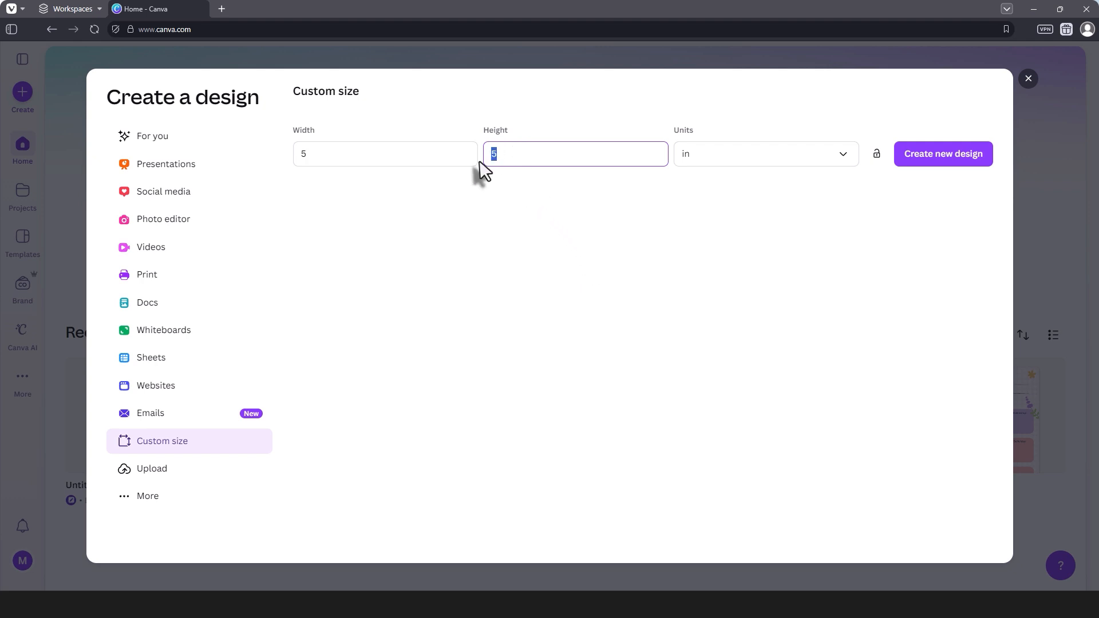
type("7")
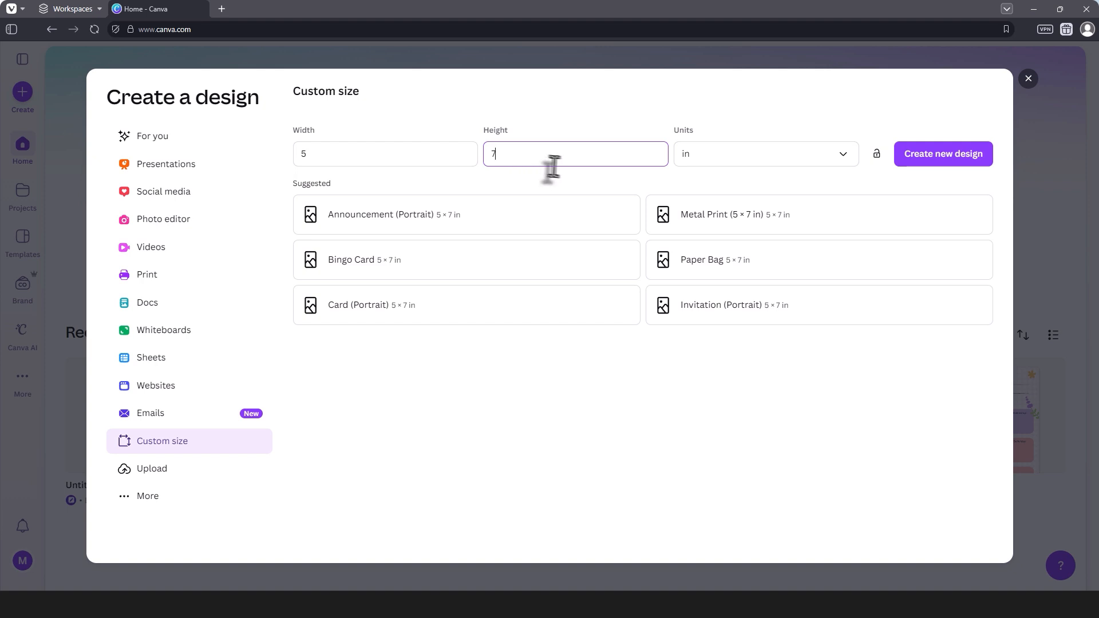
left_click(924, 164)
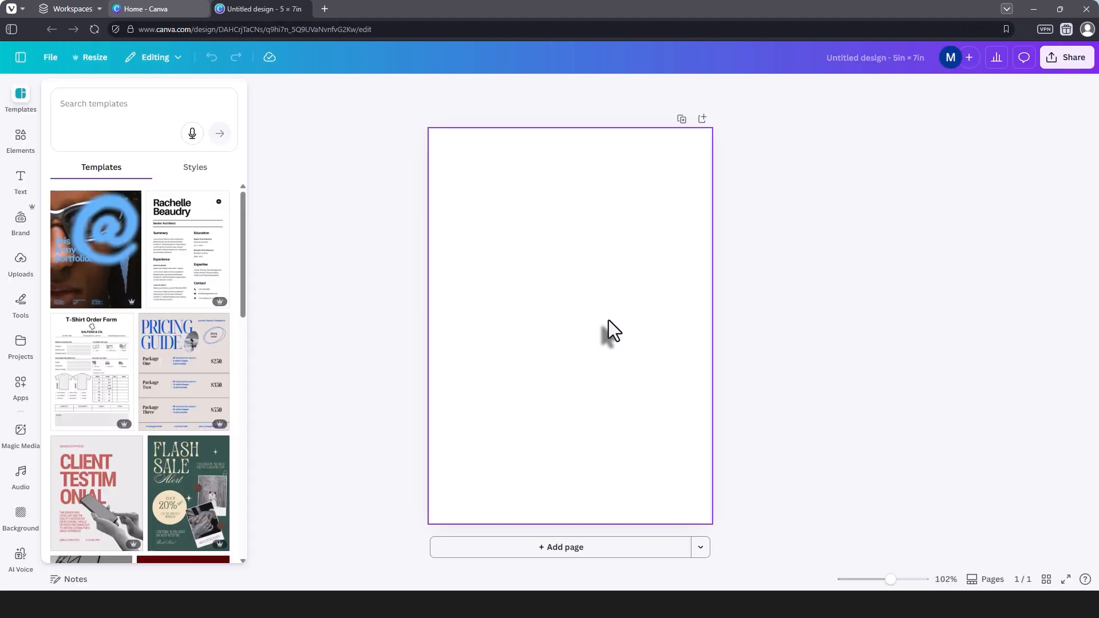
Step: Set the blank page's background to the light gray default solid color
left_click(609, 321)
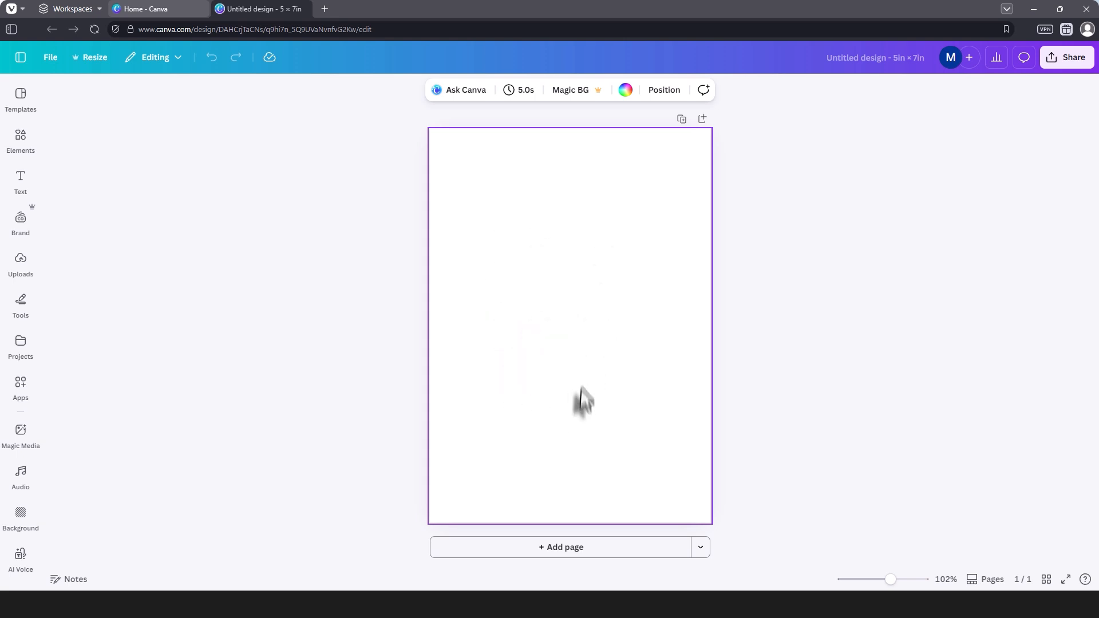
left_click(626, 92)
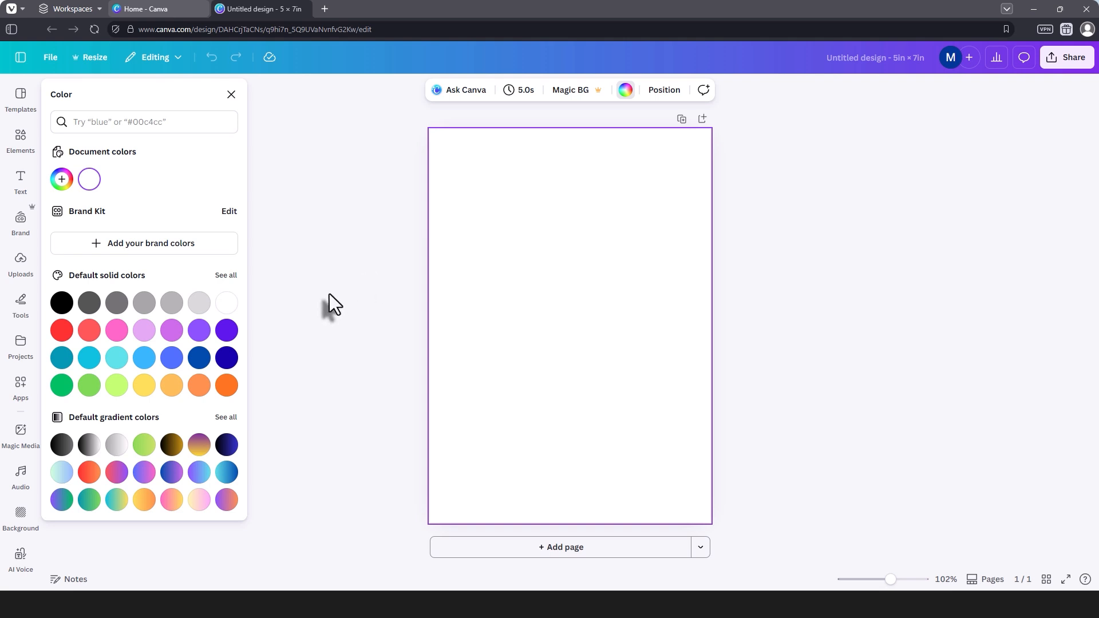
left_click(198, 304)
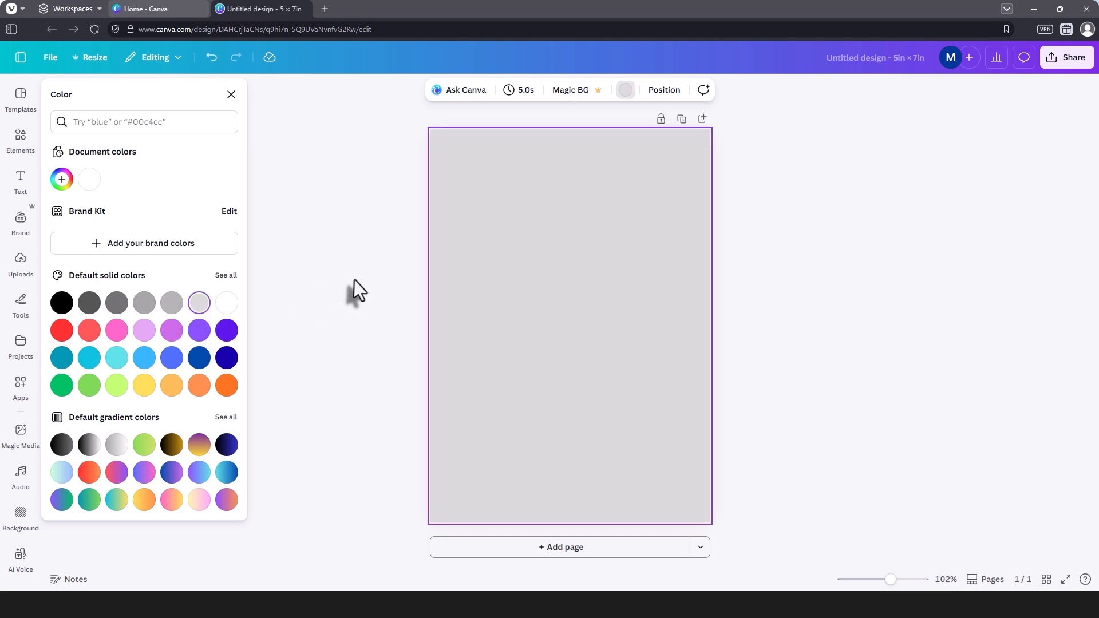
left_click(487, 304)
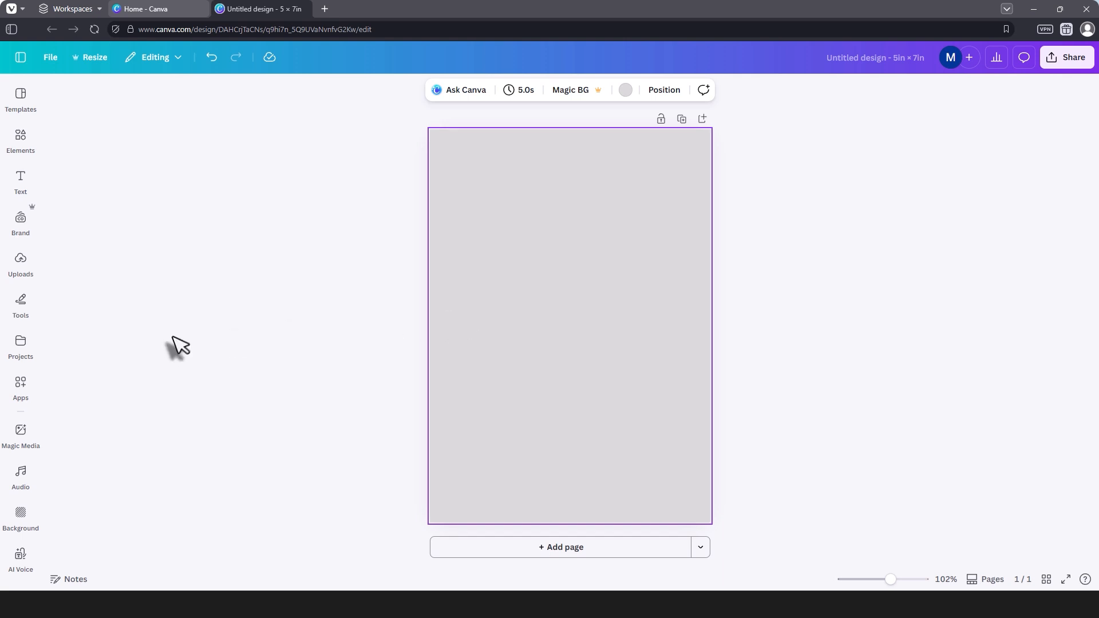
Step: Add a default-style heading and place it horizontally centered near the page's upper edge
left_click(20, 180)
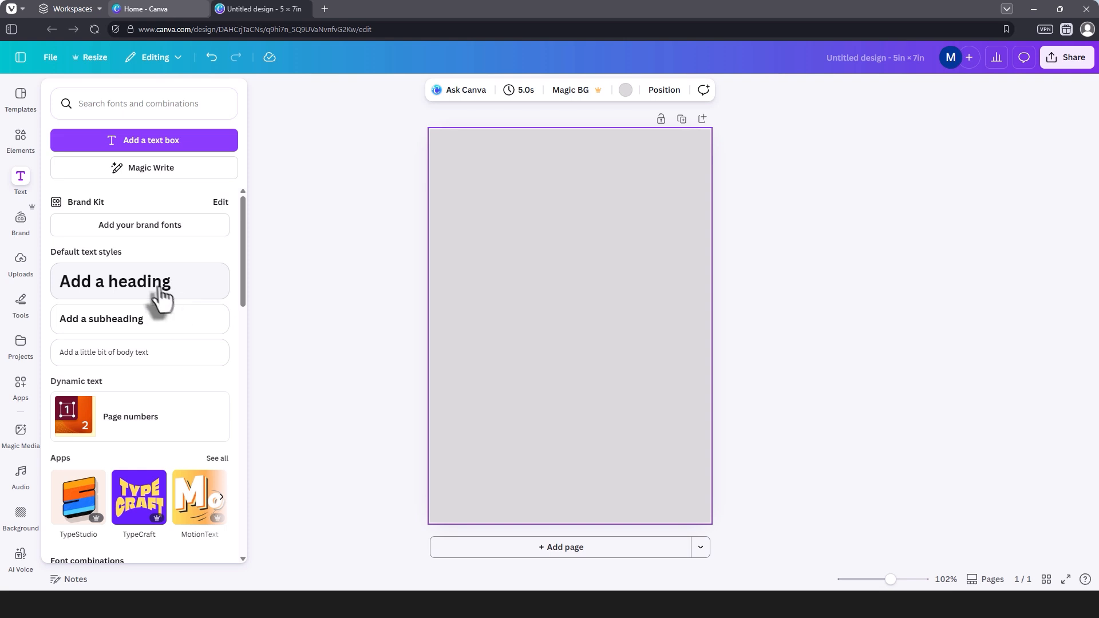
left_click(184, 299)
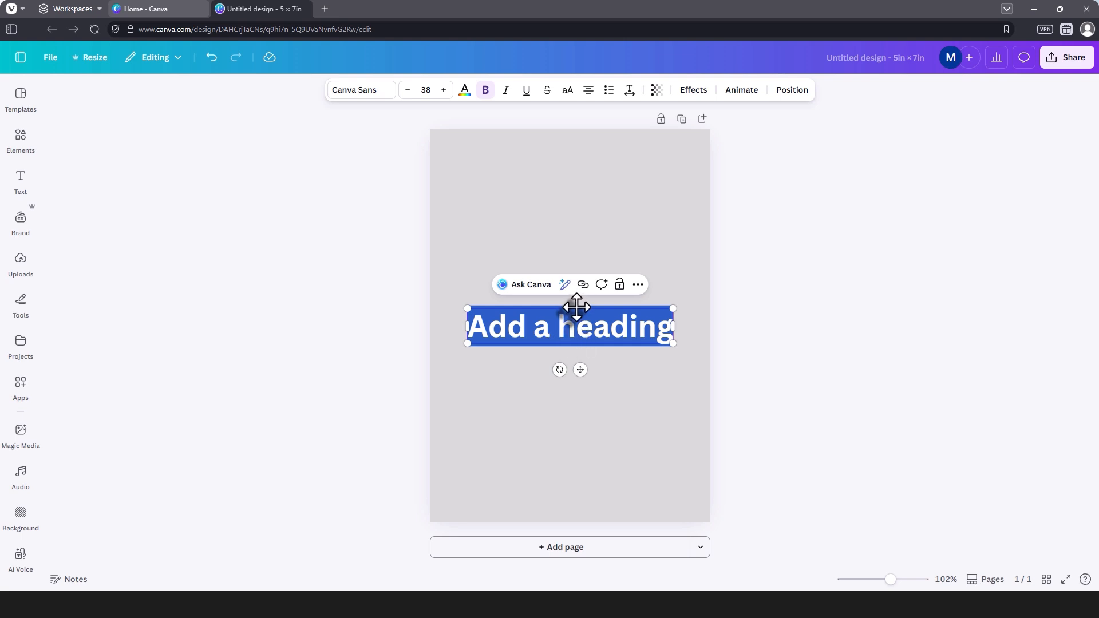
left_click_drag(576, 308, 577, 167)
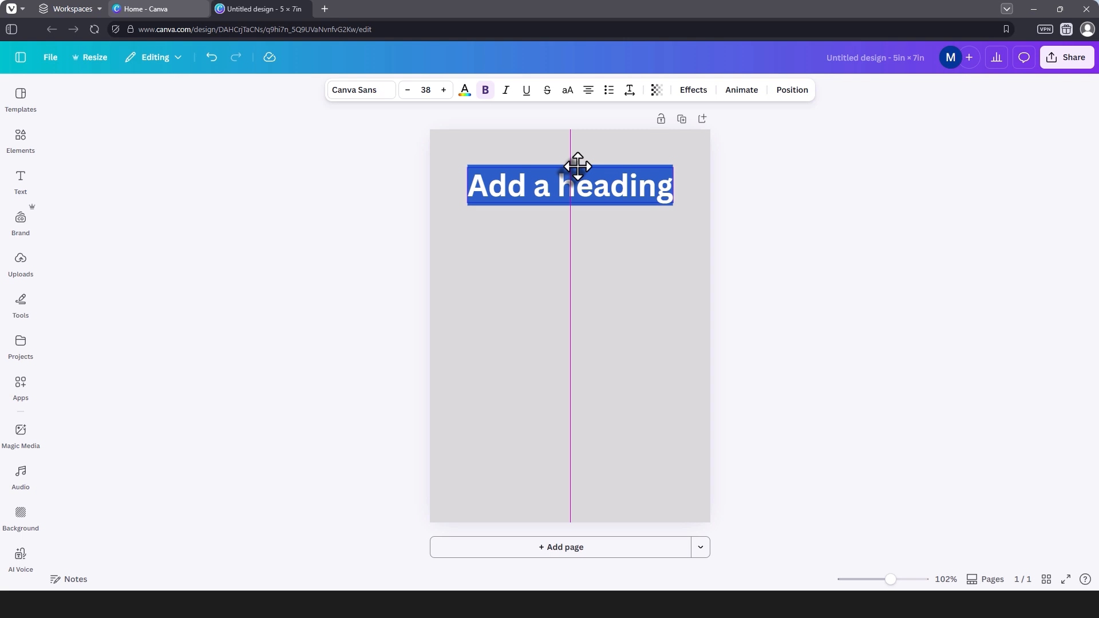
Step: Replace the heading's placeholder text with "MOTHER EARTH"
double_click(563, 182)
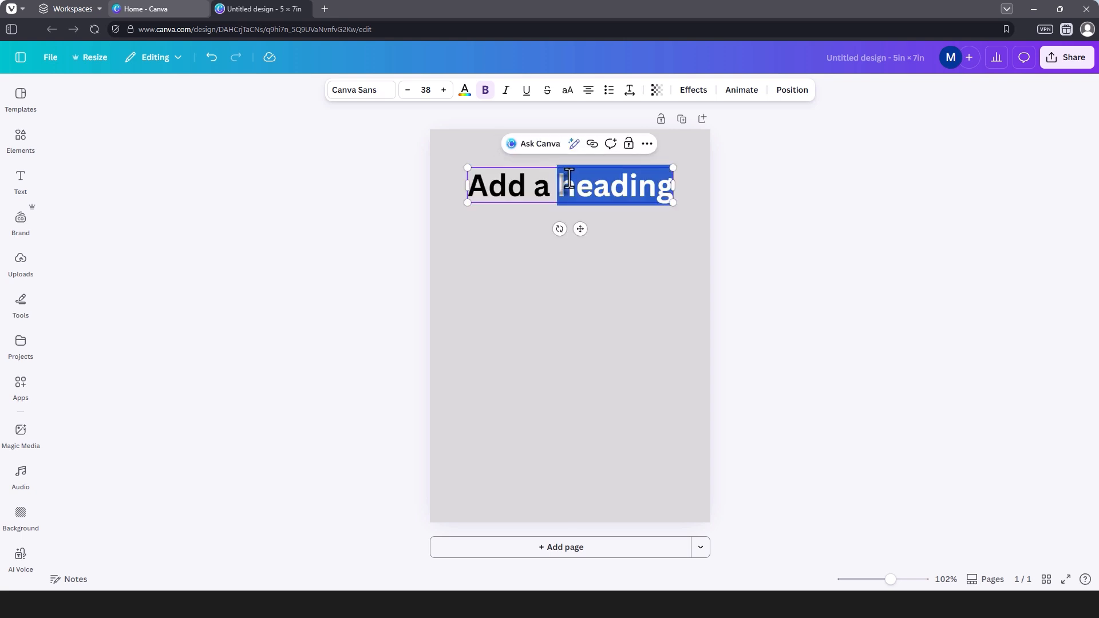
left_click(557, 189)
double_click(557, 190)
left_click(554, 192)
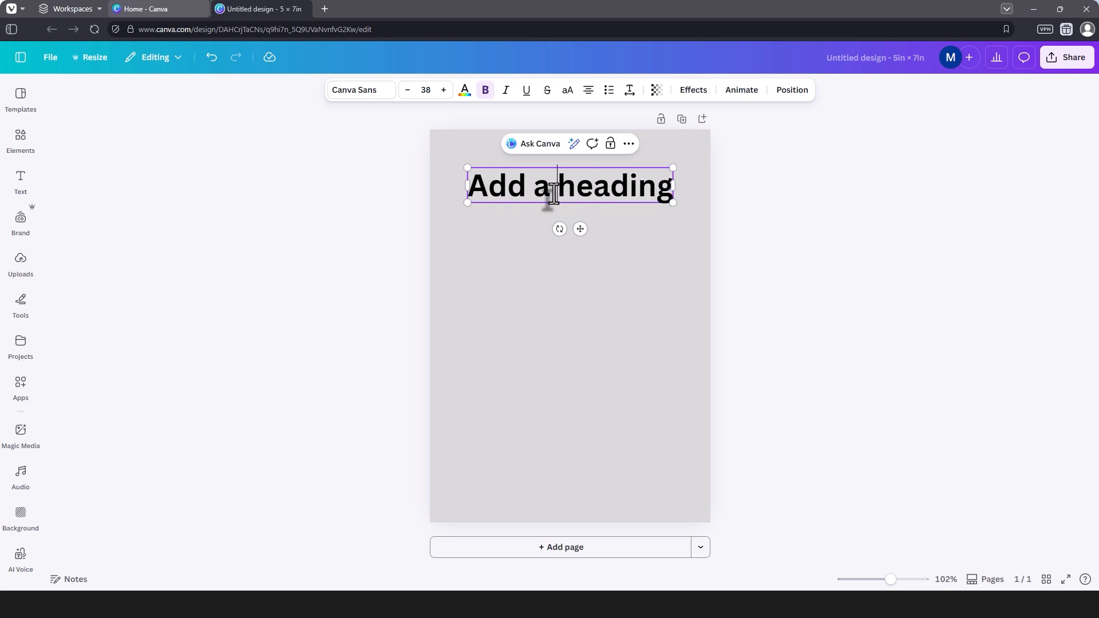
double_click(554, 194)
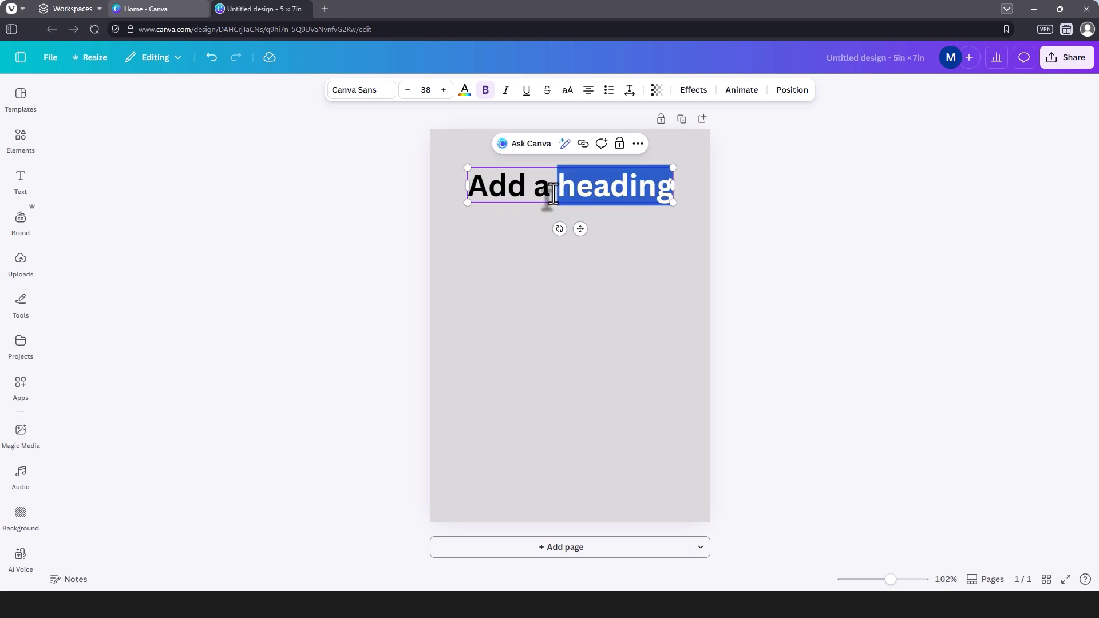
key("BackSpace")
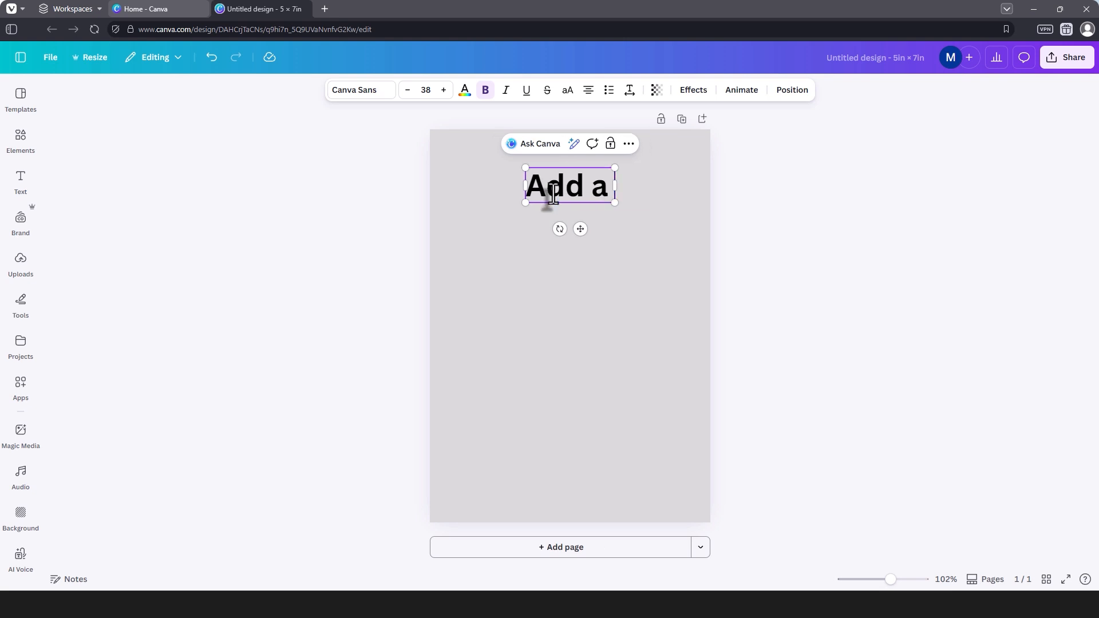
key("BackSpace")
key("BackSpace")
key("BackSpace")
key("BackSpace")
key("BackSpace")
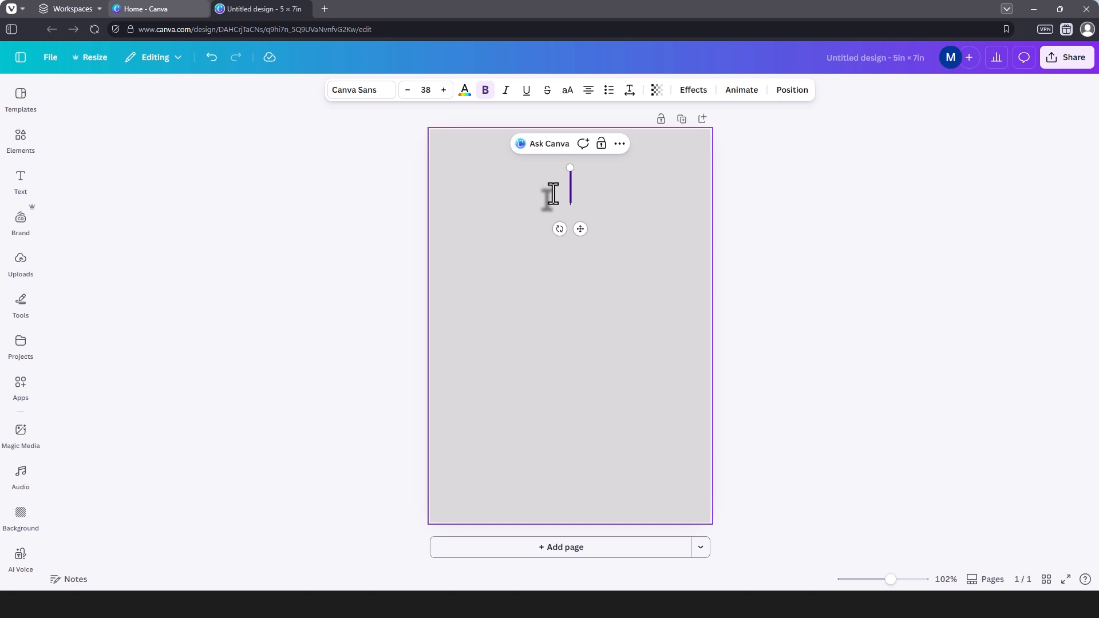
type("MOTHE")
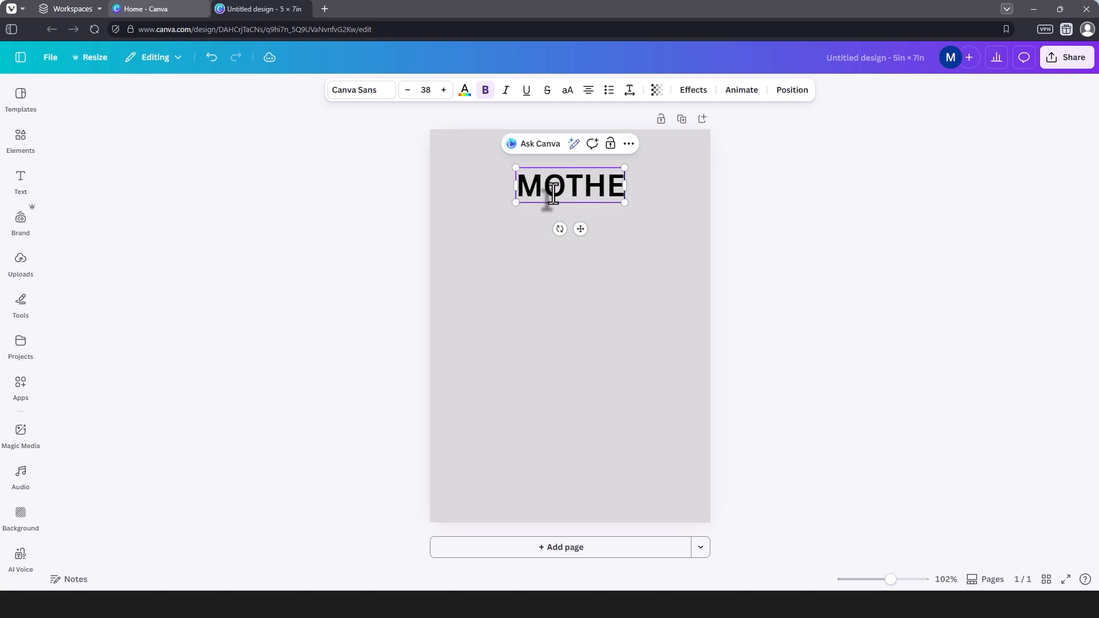
type("R")
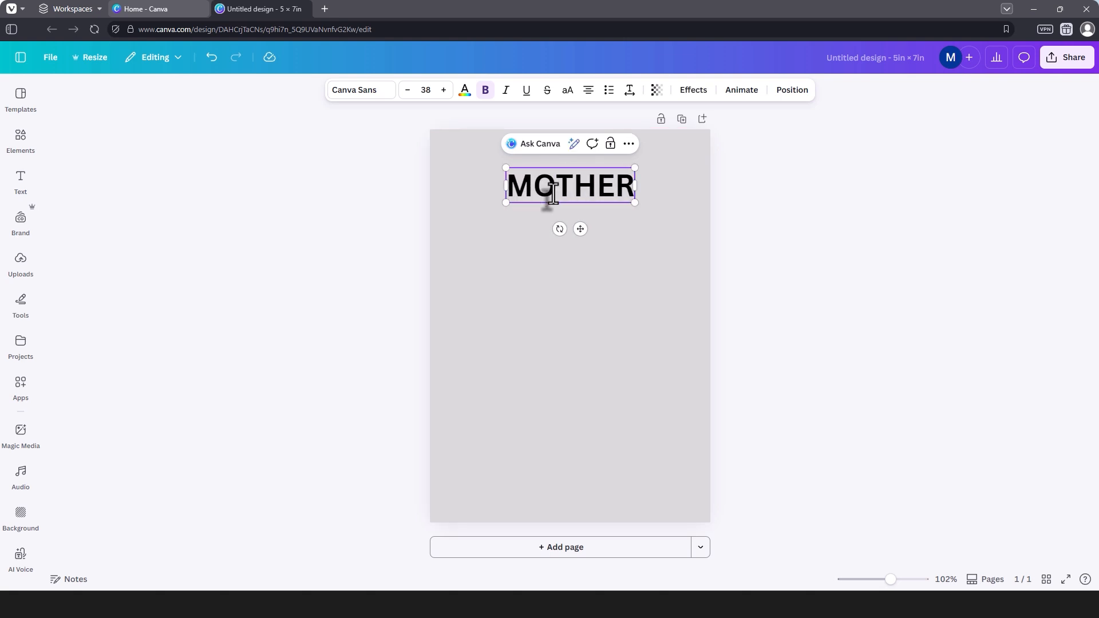
type(" EARTH")
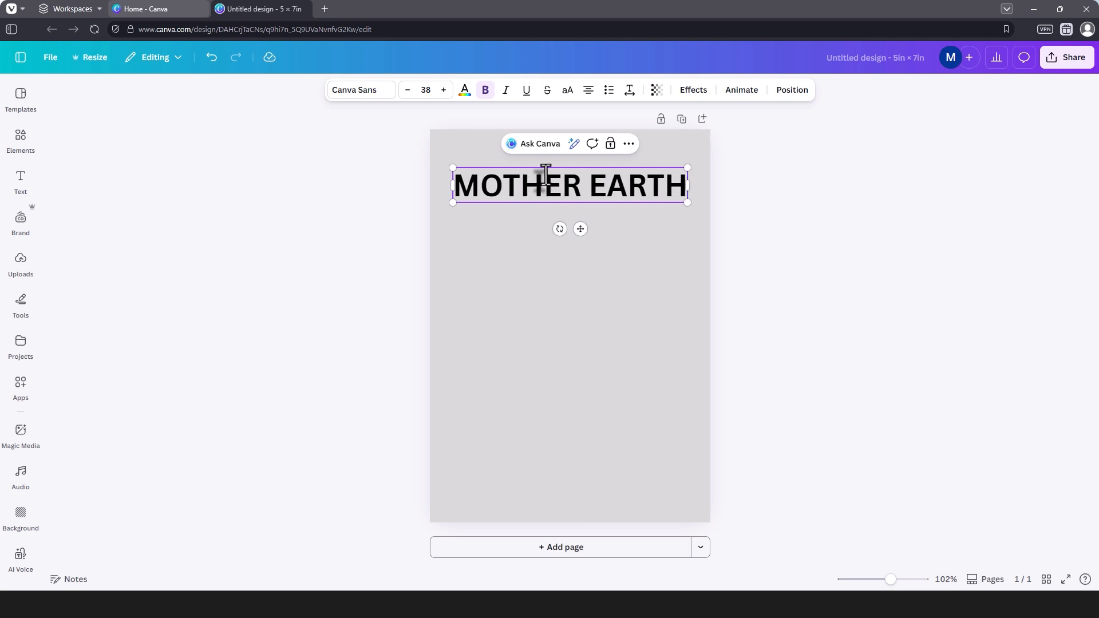
Step: Change the whole MOTHER EARTH heading to the Garet font from the Corporate fonts and color it medium-dark gray
double_click(573, 187)
triple_click(573, 187)
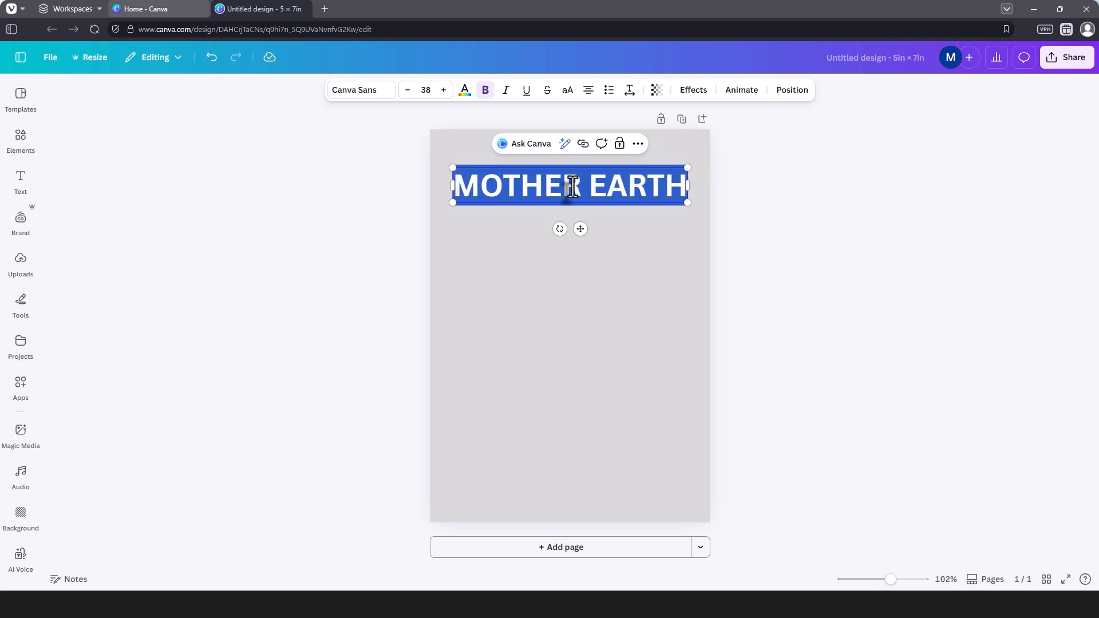
left_click(388, 94)
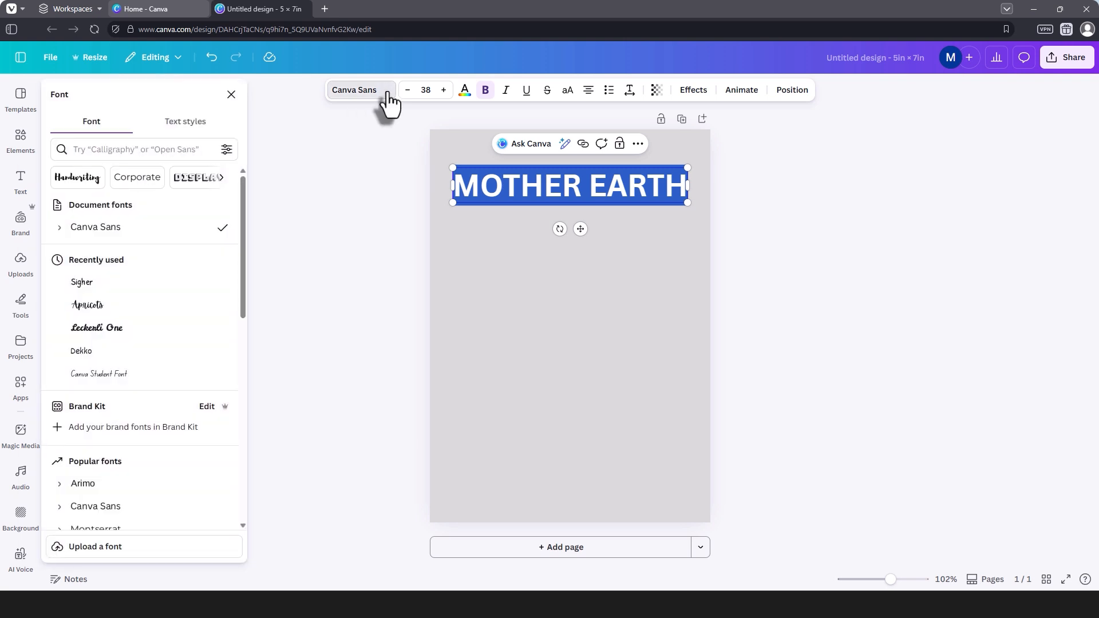
left_click(77, 179)
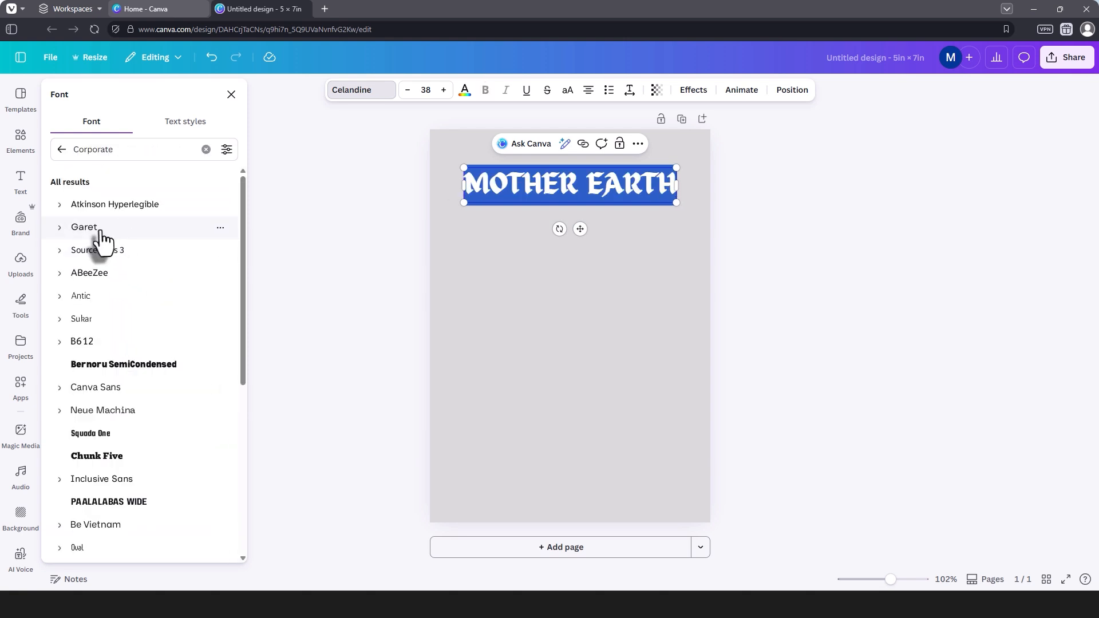
left_click(103, 229)
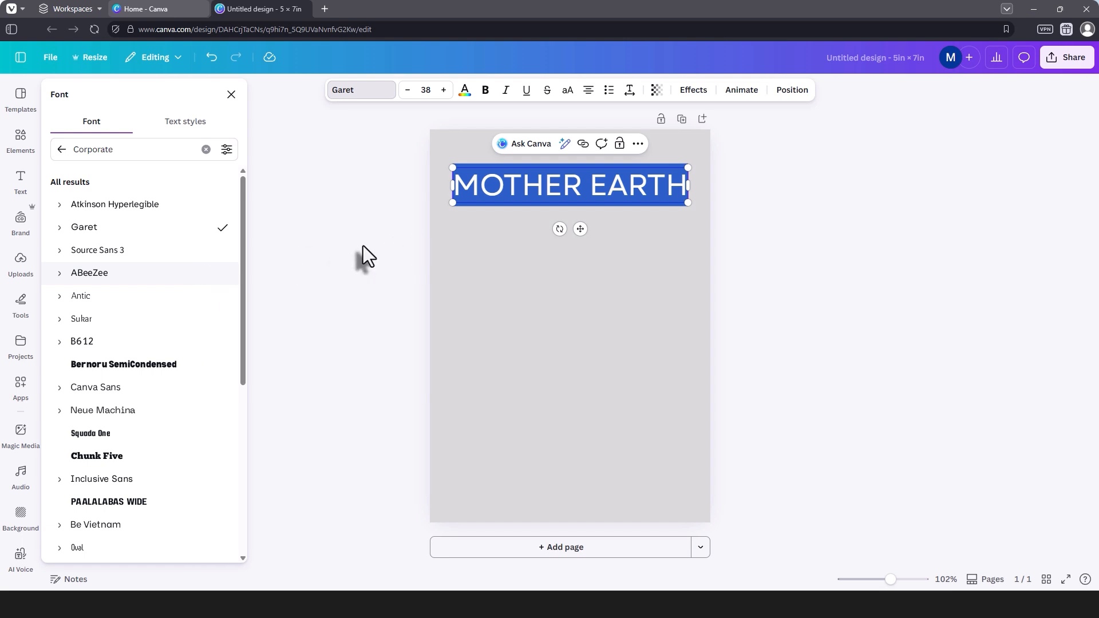
left_click(231, 95)
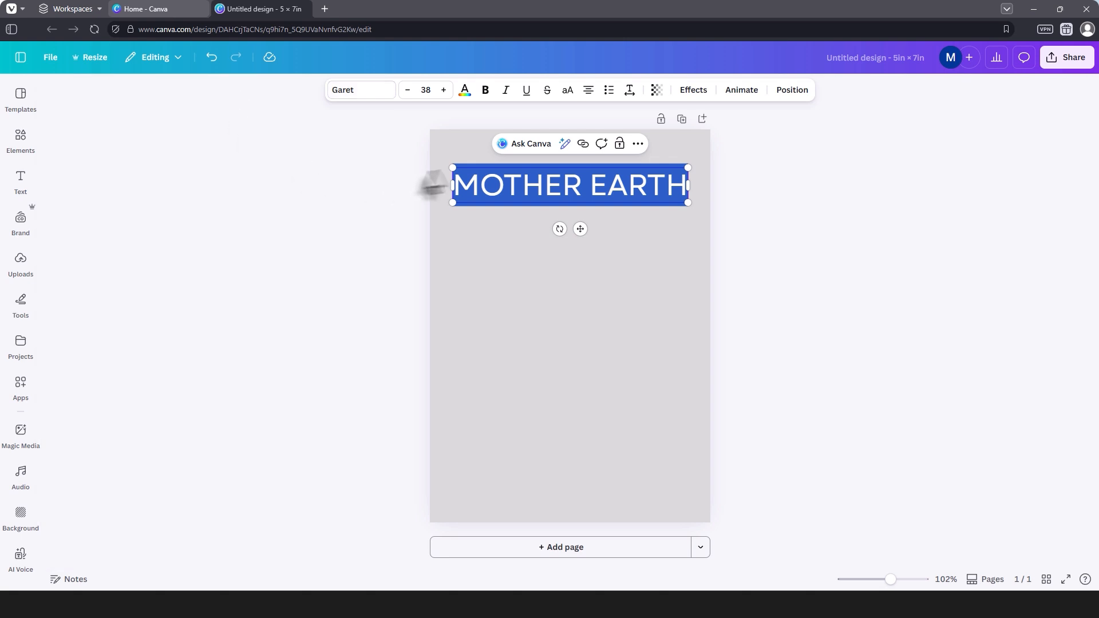
left_click(465, 92)
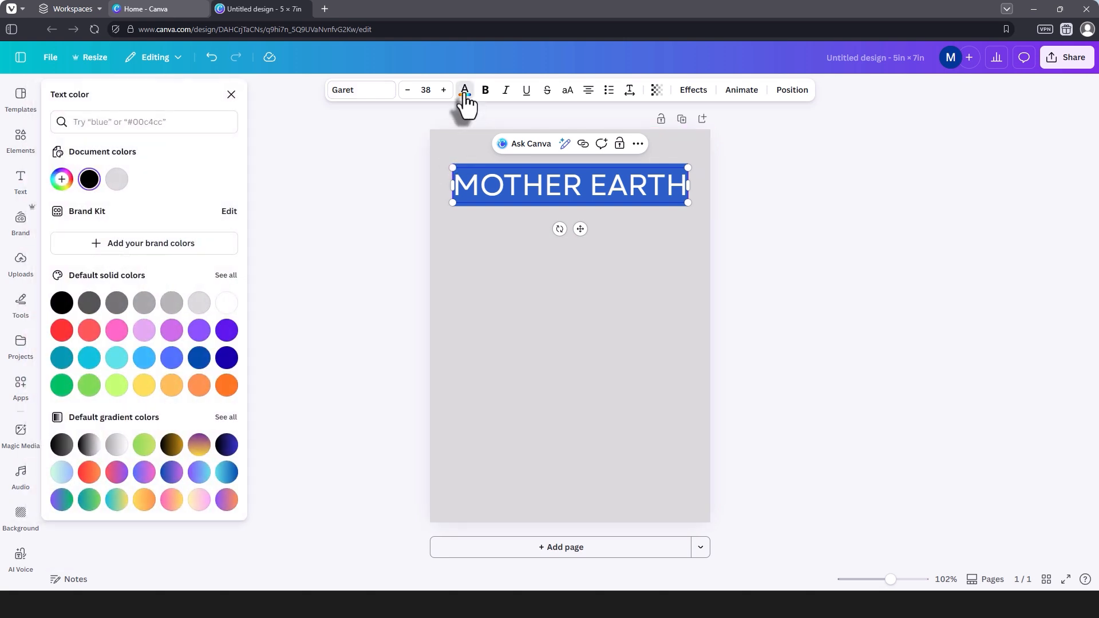
left_click(118, 303)
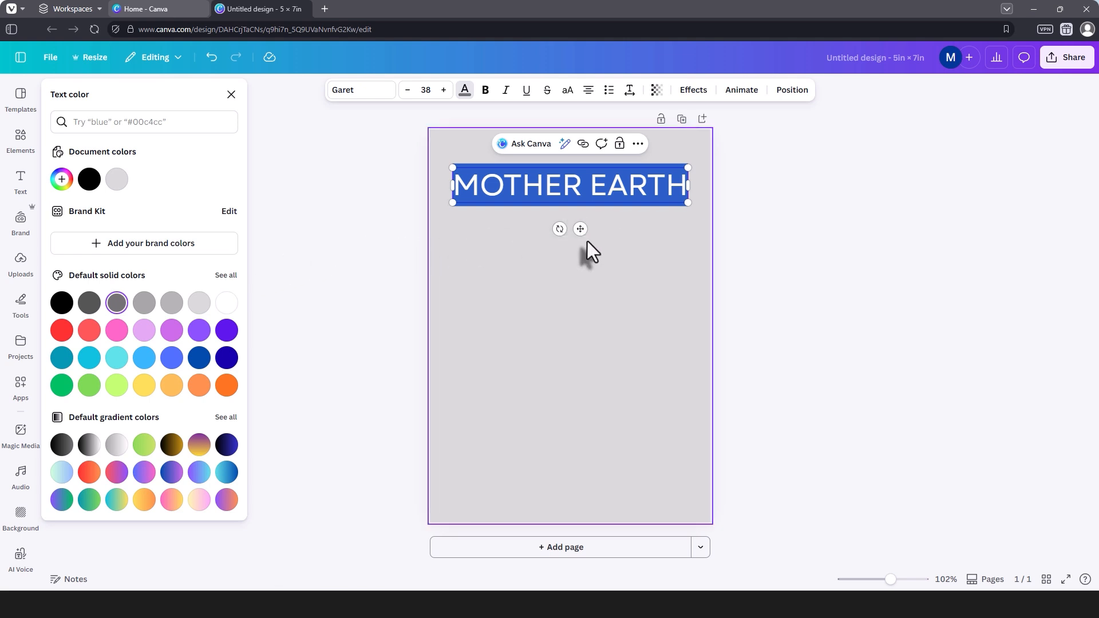
left_click(638, 146)
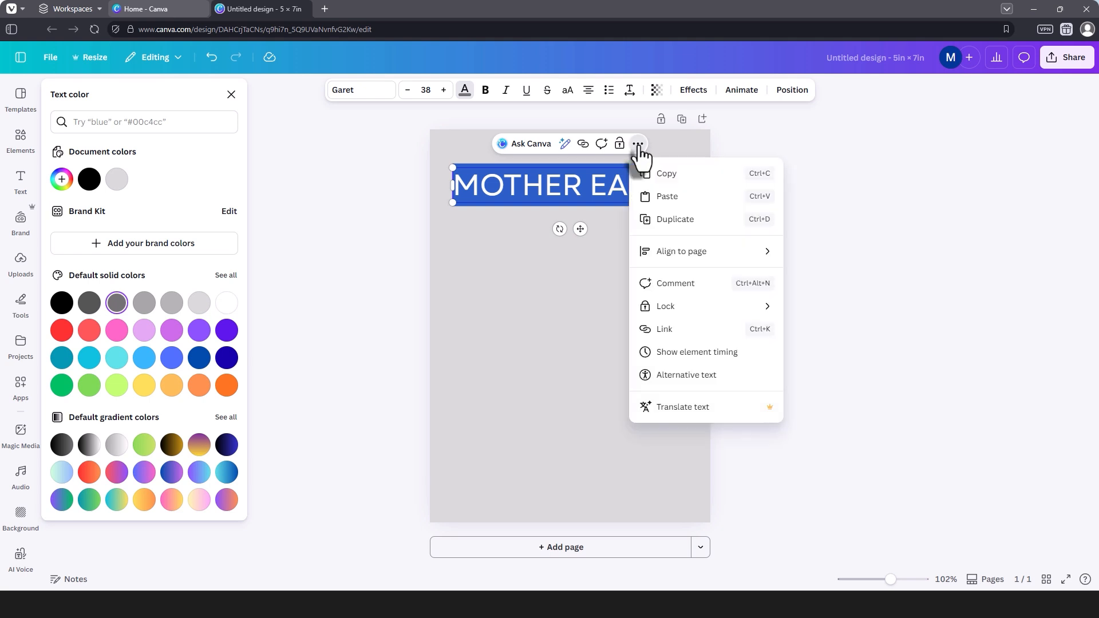
mouse_move(678, 257)
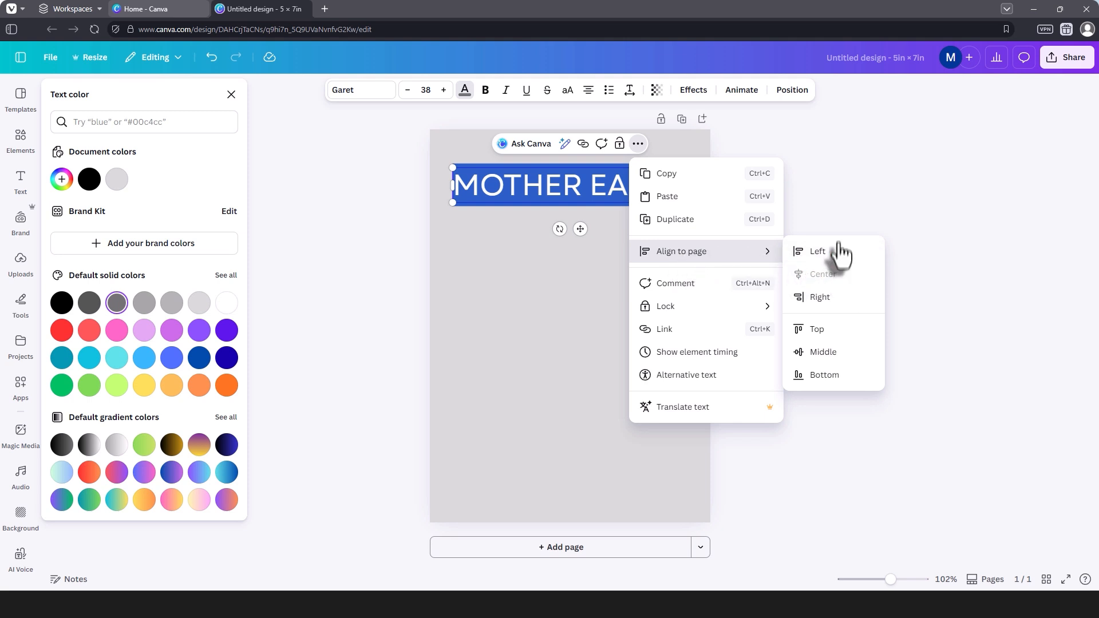
left_click(837, 198)
left_click(811, 201)
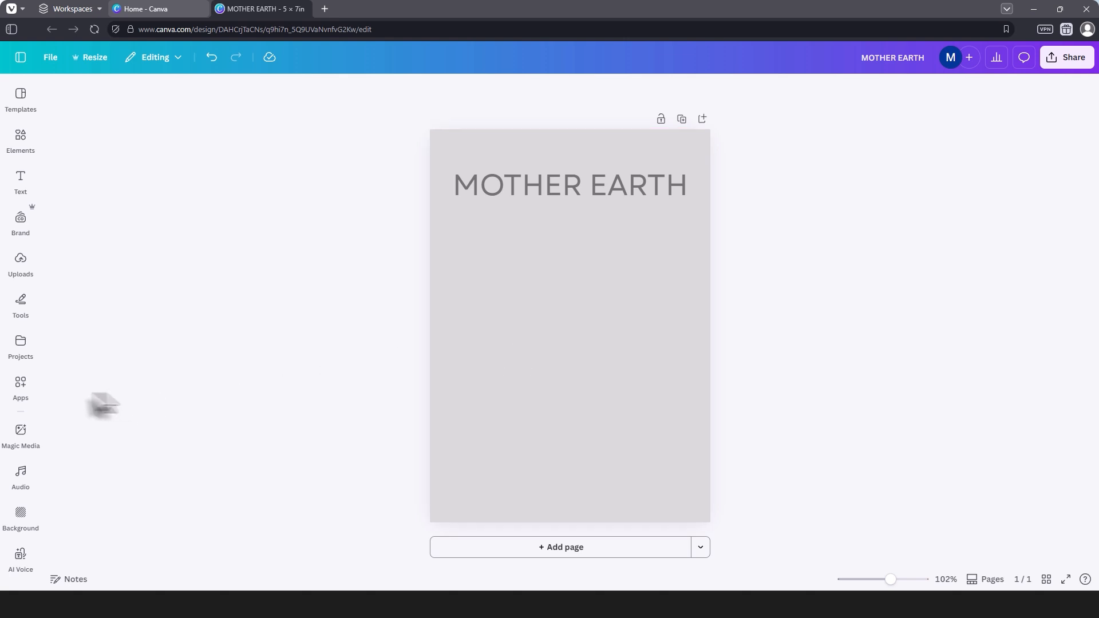
Step: Add the recommended orange dried-flower stem photo and shrink it to fit centered below the MOTHER EARTH heading
left_click(20, 386)
left_click(17, 148)
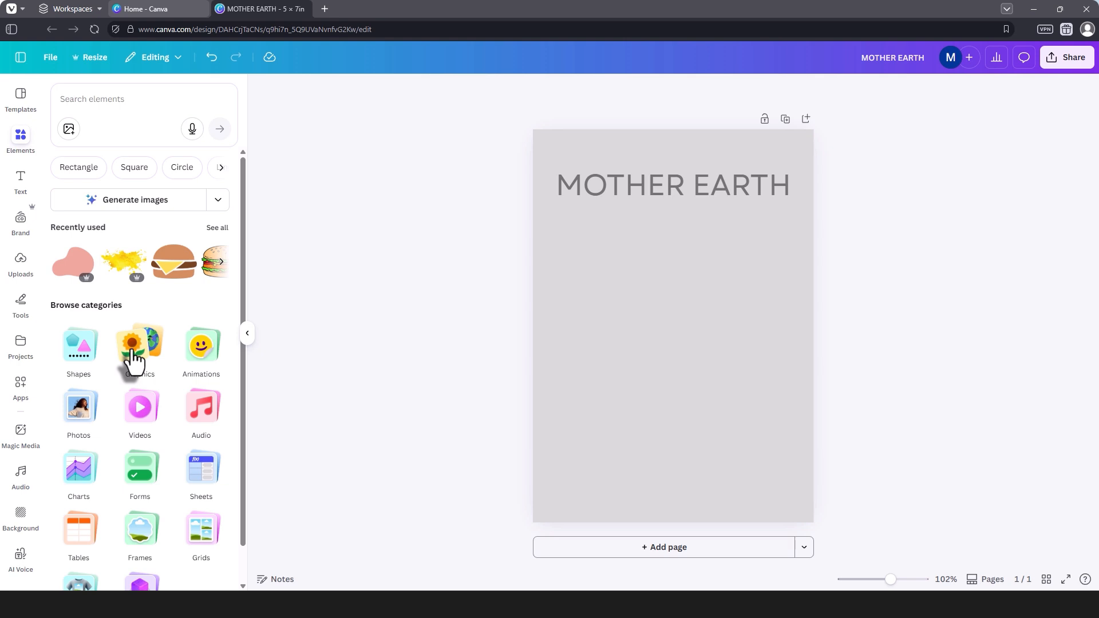
left_click(80, 407)
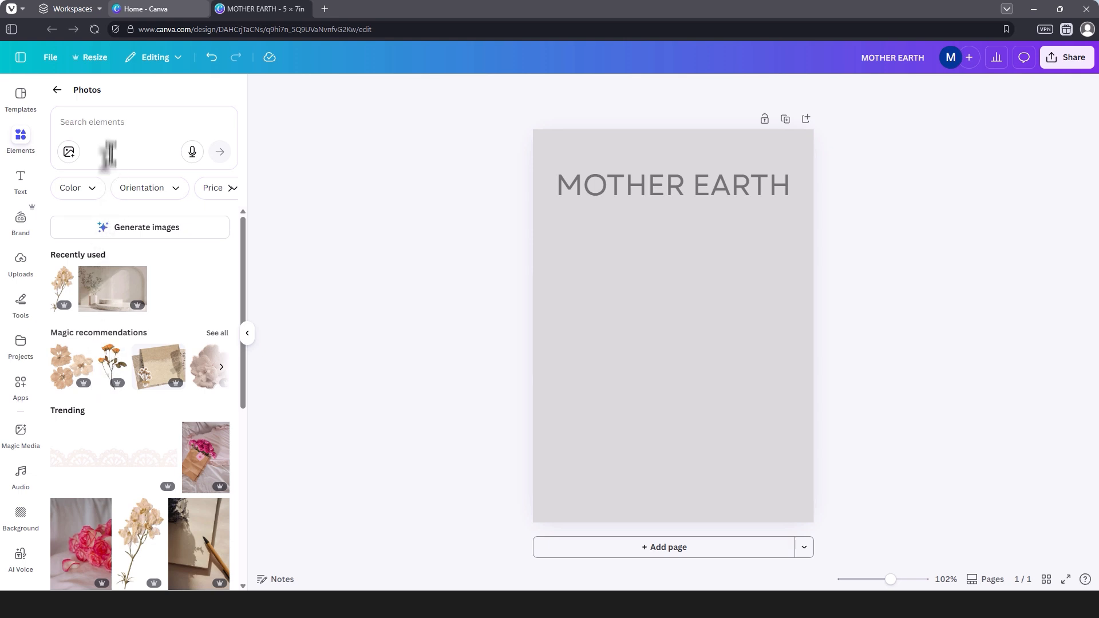
left_click(102, 122)
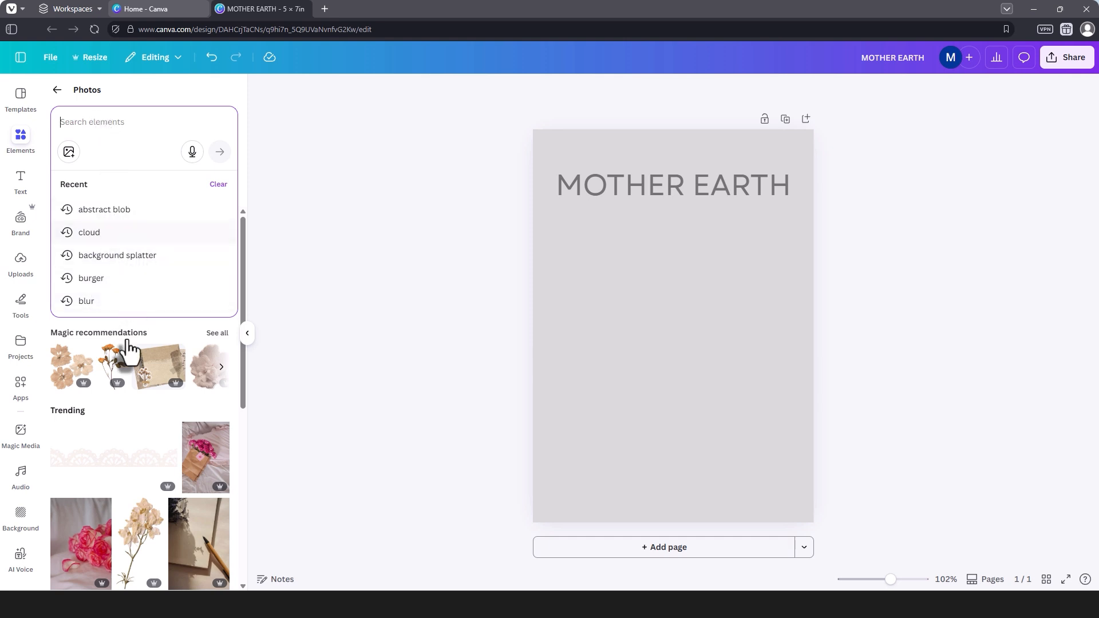
left_click(147, 103)
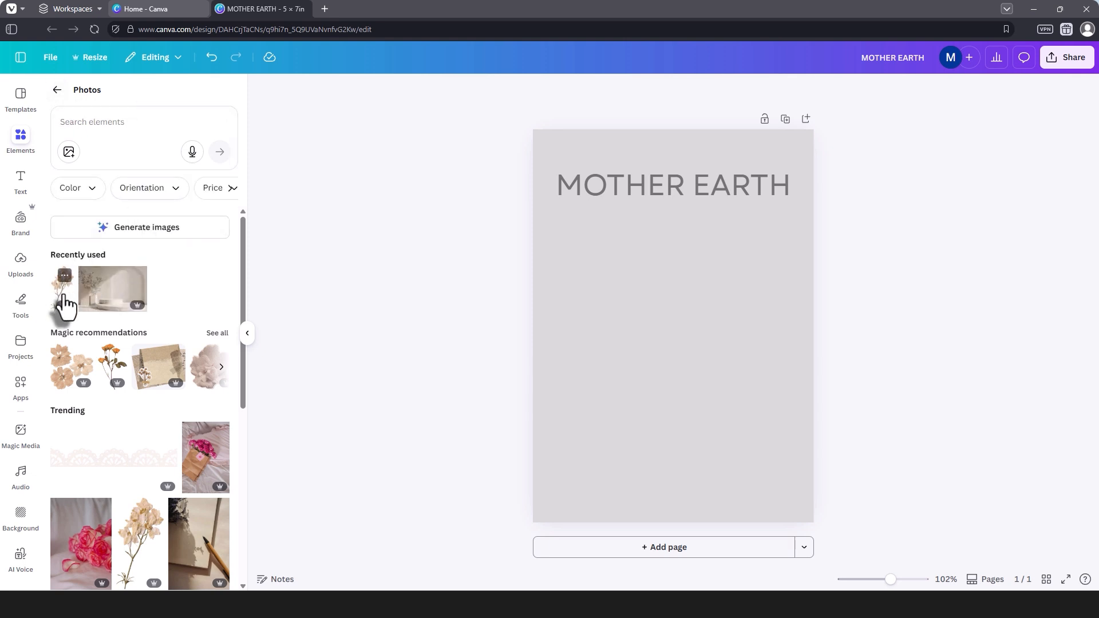
left_click(111, 377)
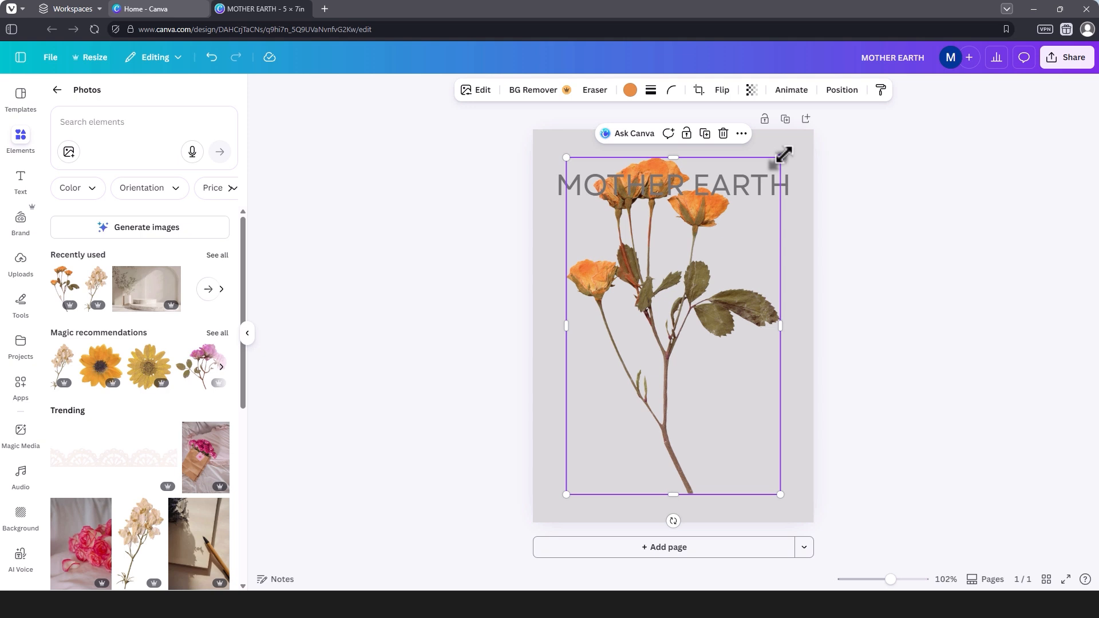
left_click_drag(784, 154, 767, 215)
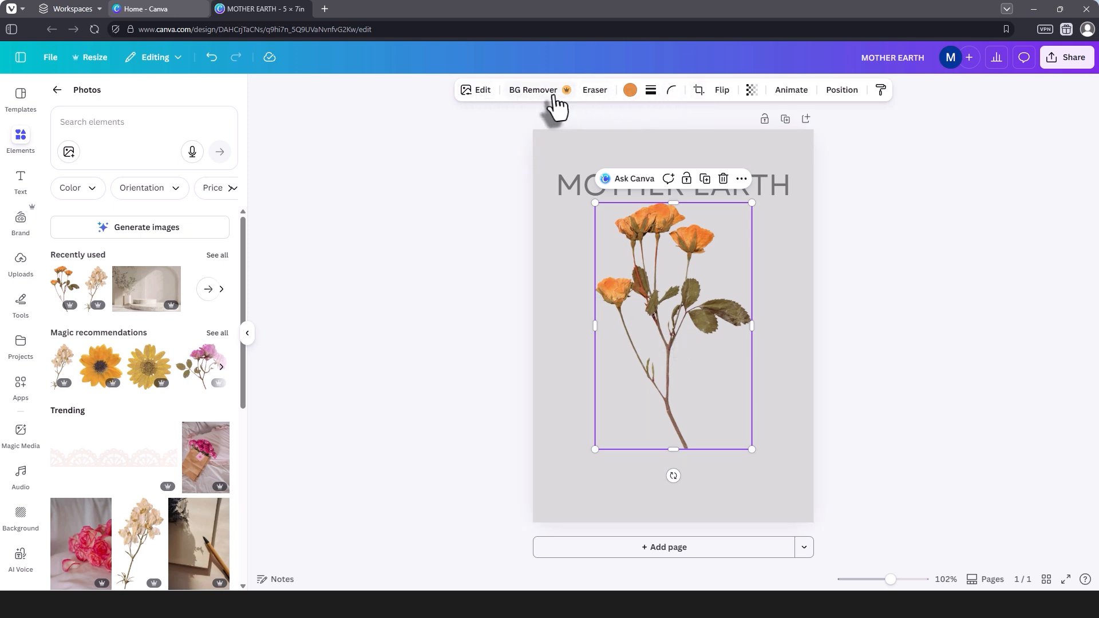
left_click(770, 278)
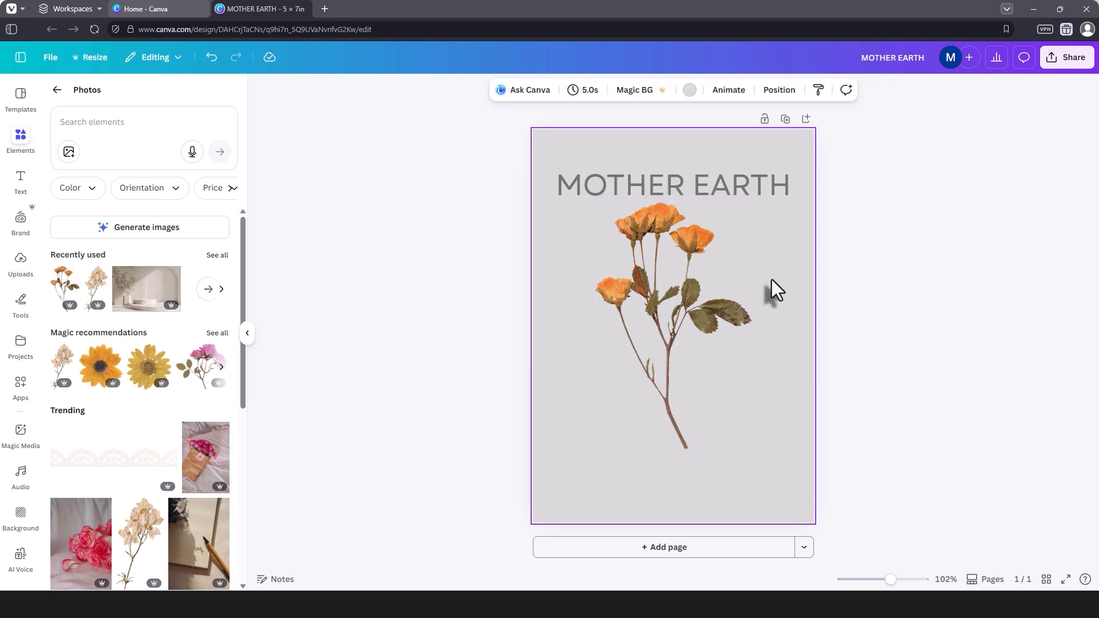
Step: Add a default-style subheading and place it horizontally centered just below the flower stem
left_click(20, 188)
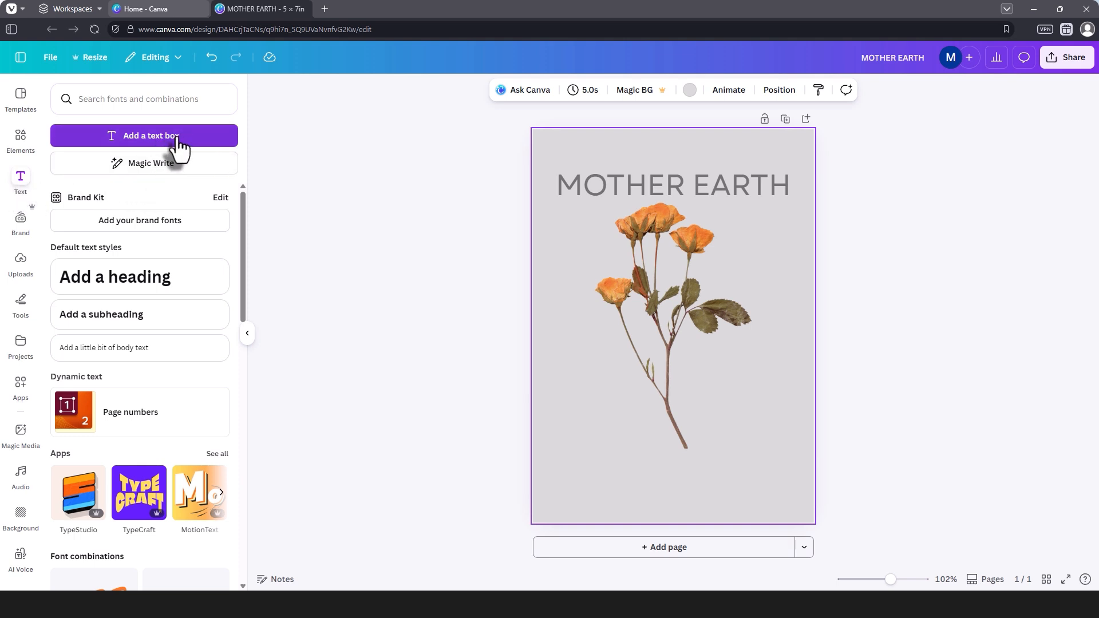
left_click(155, 324)
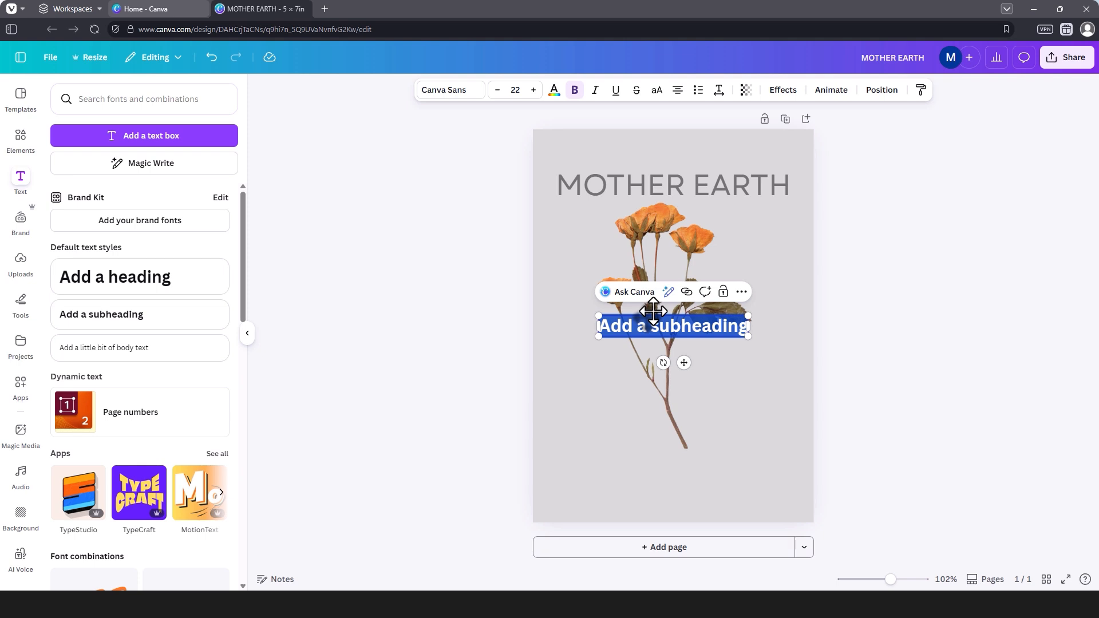
left_click_drag(653, 311, 668, 455)
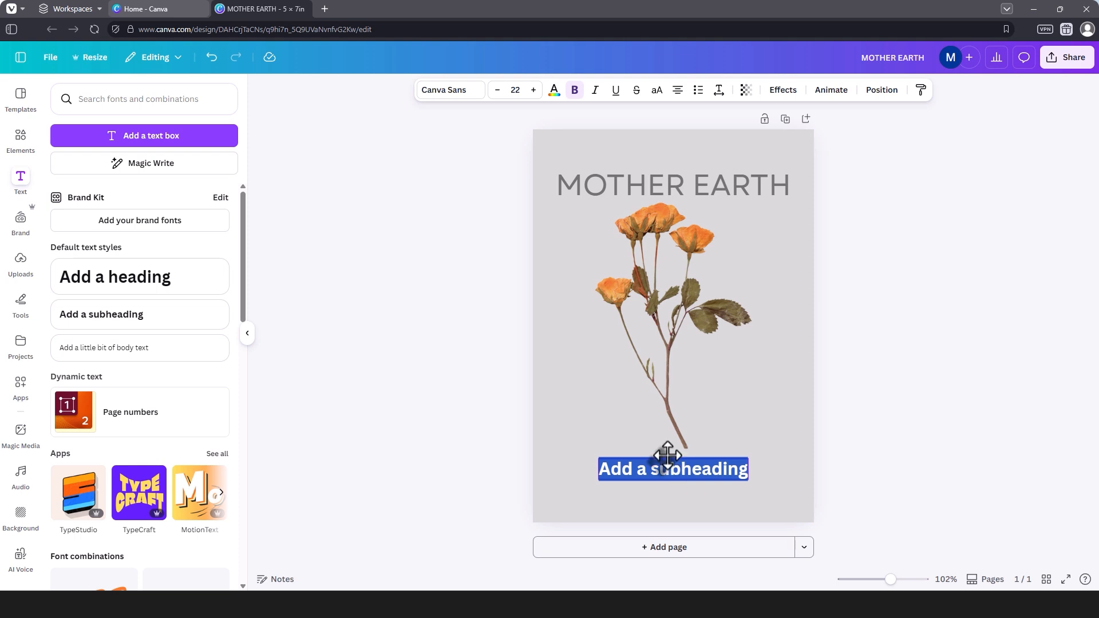
Step: Replace the subheading's placeholder text with "SAVE THE PLANET"
left_click(701, 469)
double_click(701, 470)
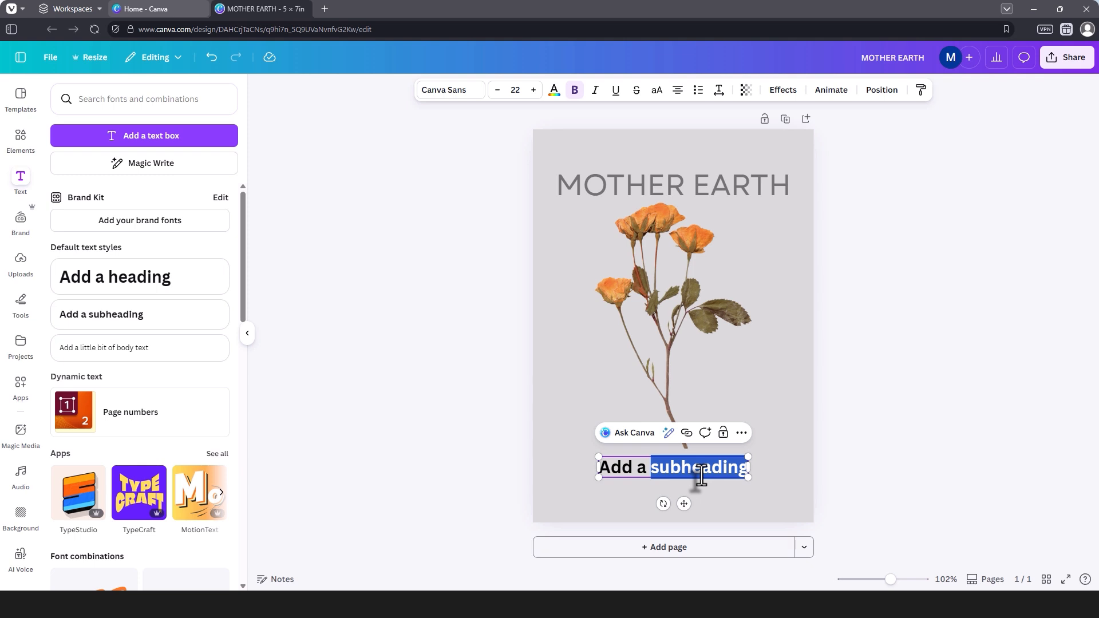
key("BackSpace")
key("BackSpace")
key("BackSpace")
key("BackSpace")
key("BackSpace")
key("BackSpace")
key("BackSpace")
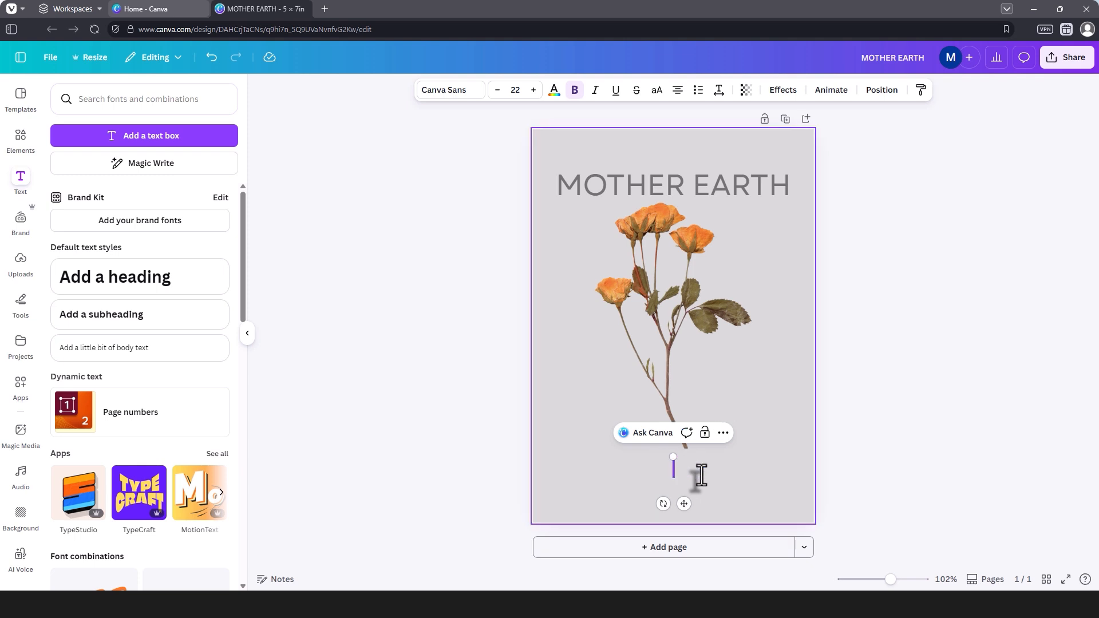
type("SAVE THE")
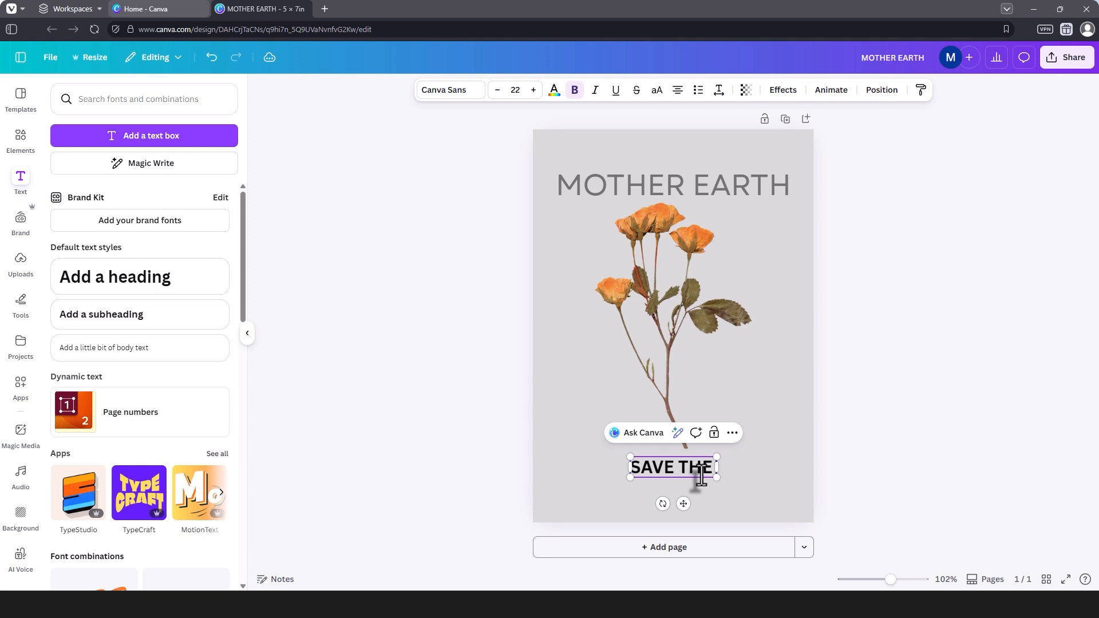
type(" PLANET")
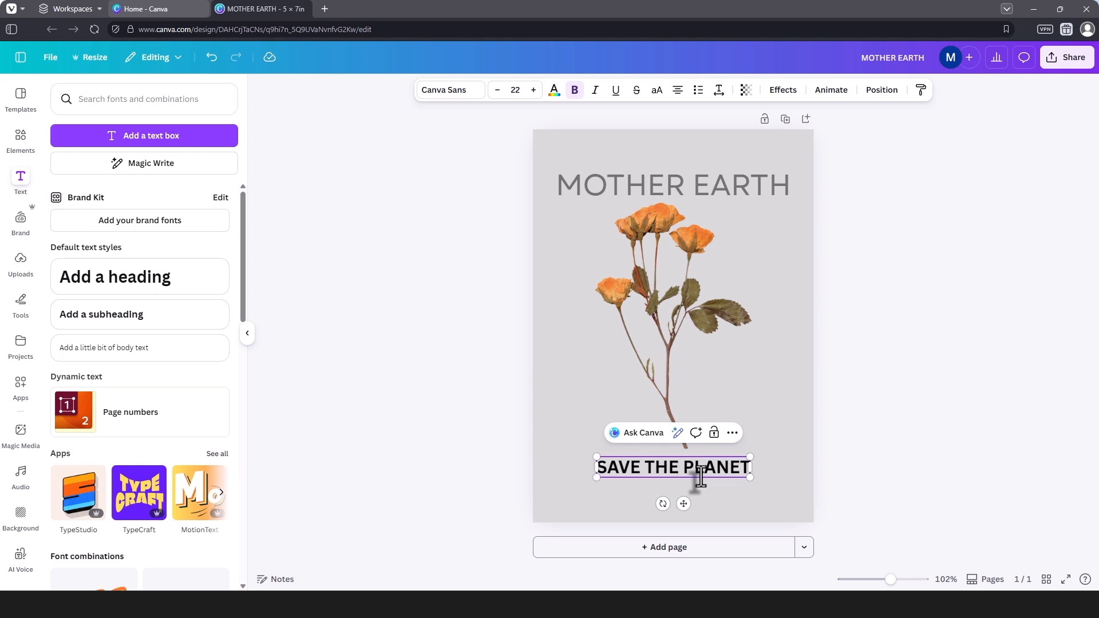
left_click(668, 487)
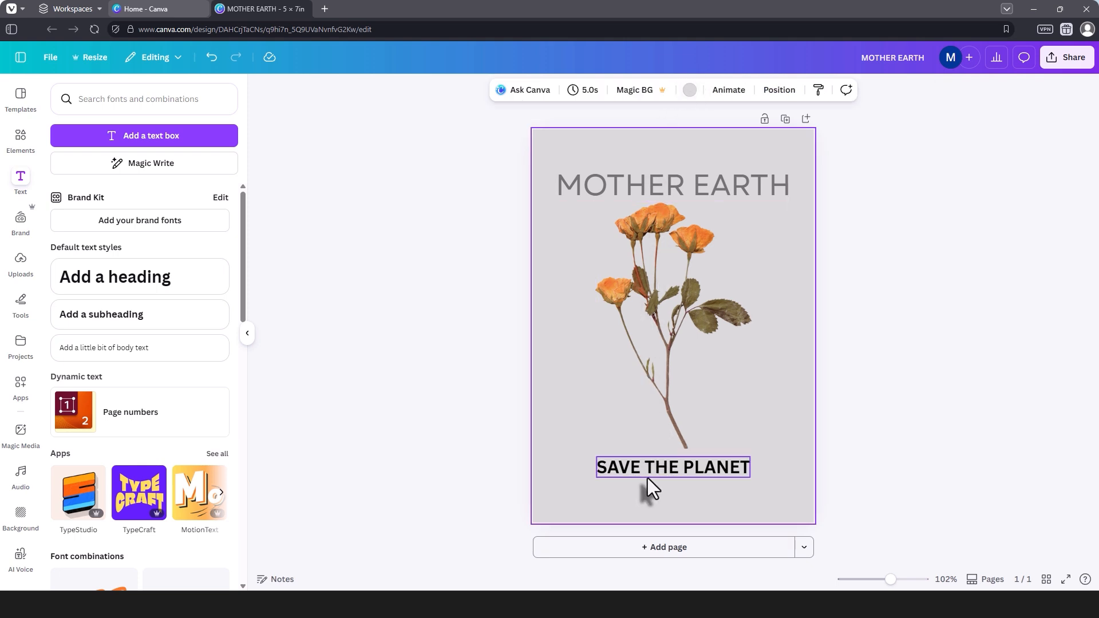
Step: Color the SAVE THE PLANET subheading with the dark gray default solid color, the shade next to black
left_click(650, 480)
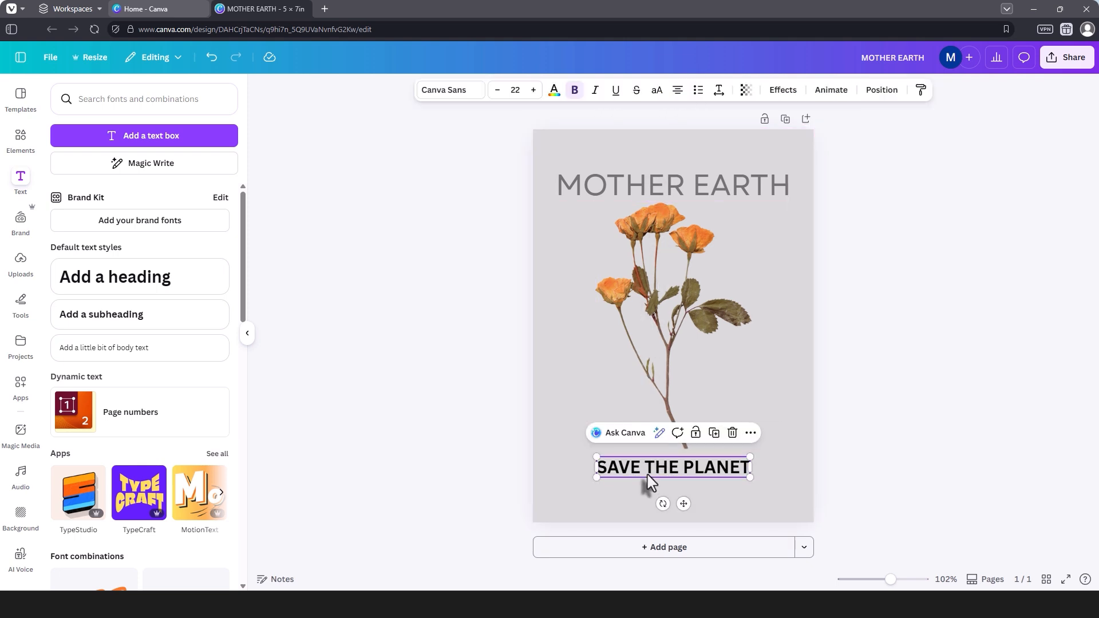
left_click(554, 92)
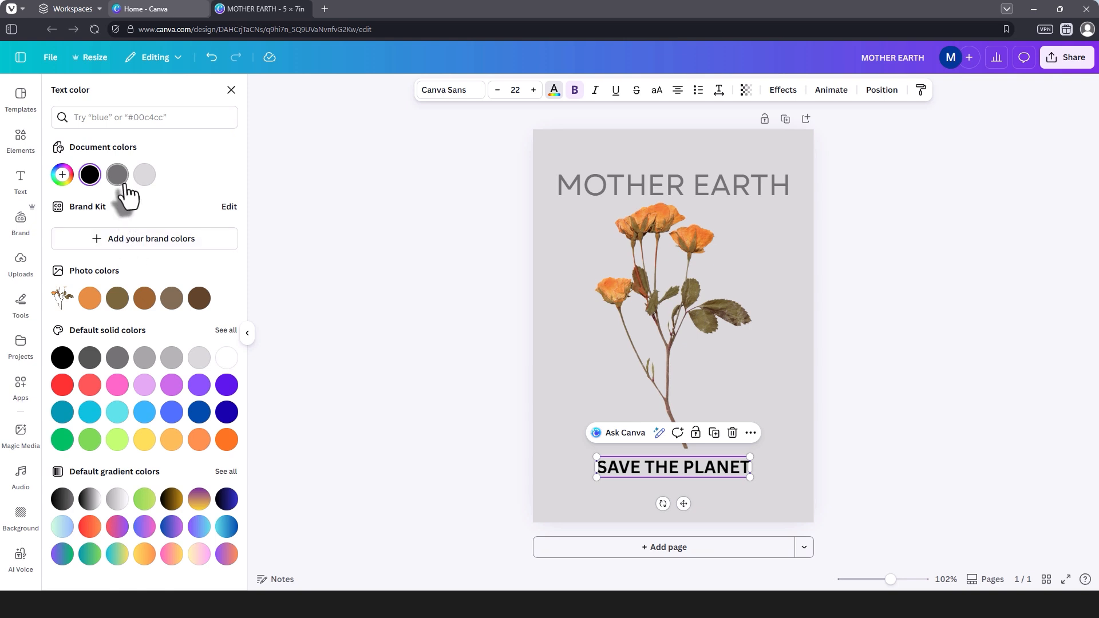
left_click(118, 176)
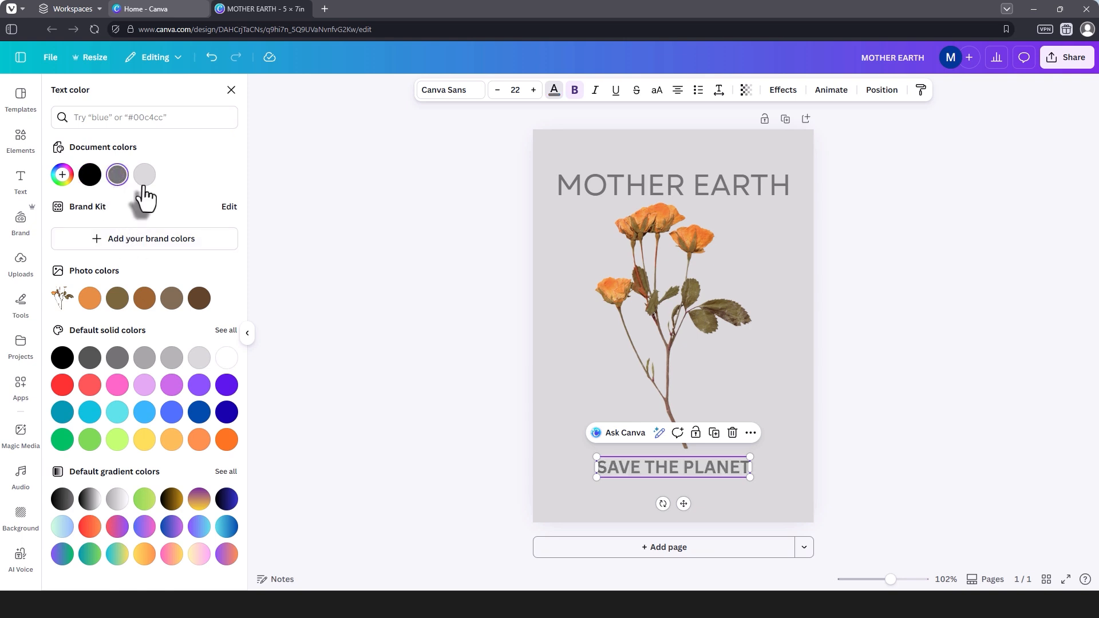
left_click(144, 185)
left_click(89, 359)
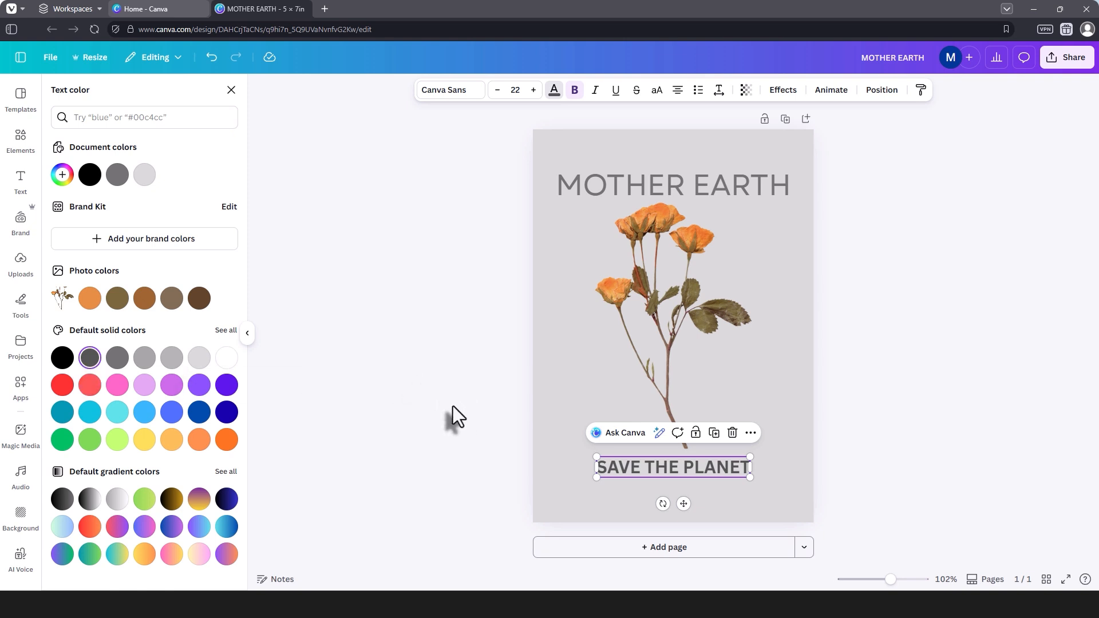
key("Escape")
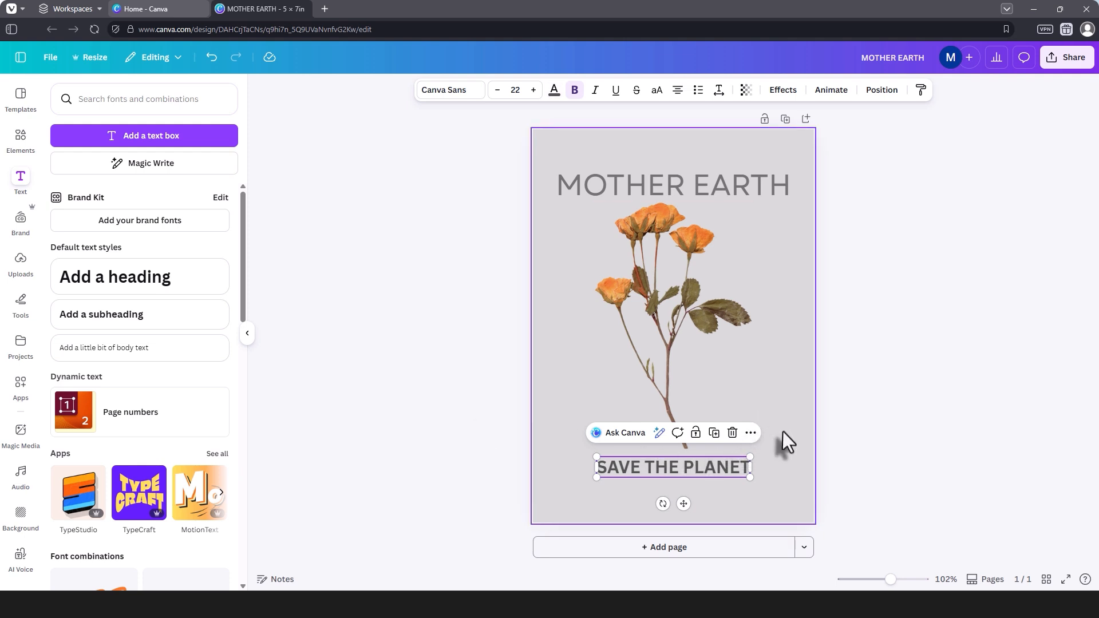
left_click(845, 410)
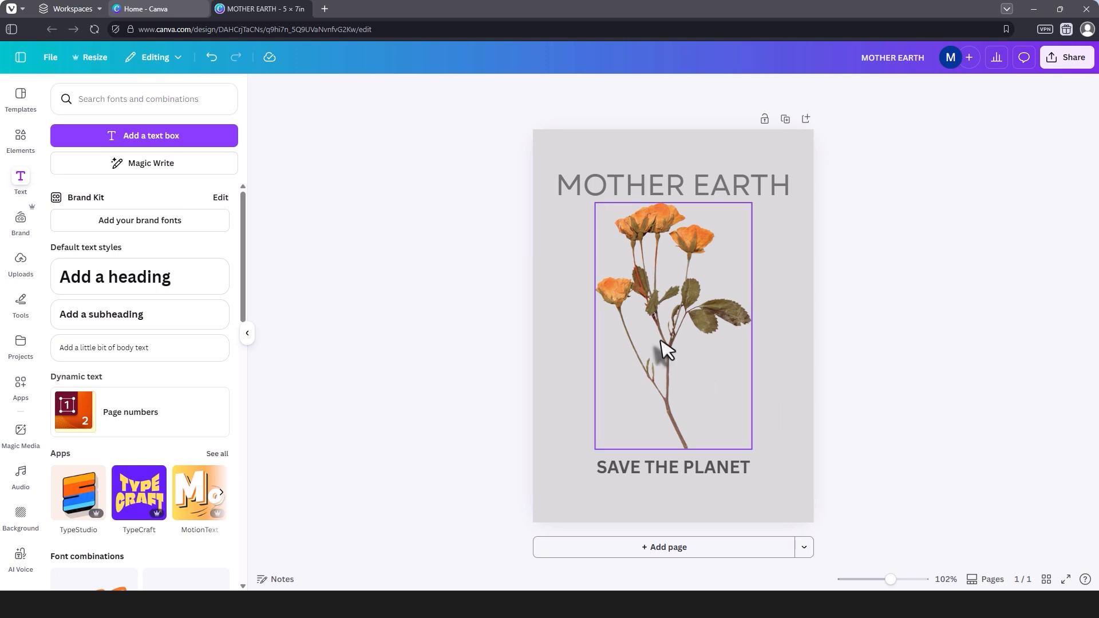
Step: Apply the Drop shadow effect to the orange flower photo
left_click(671, 318)
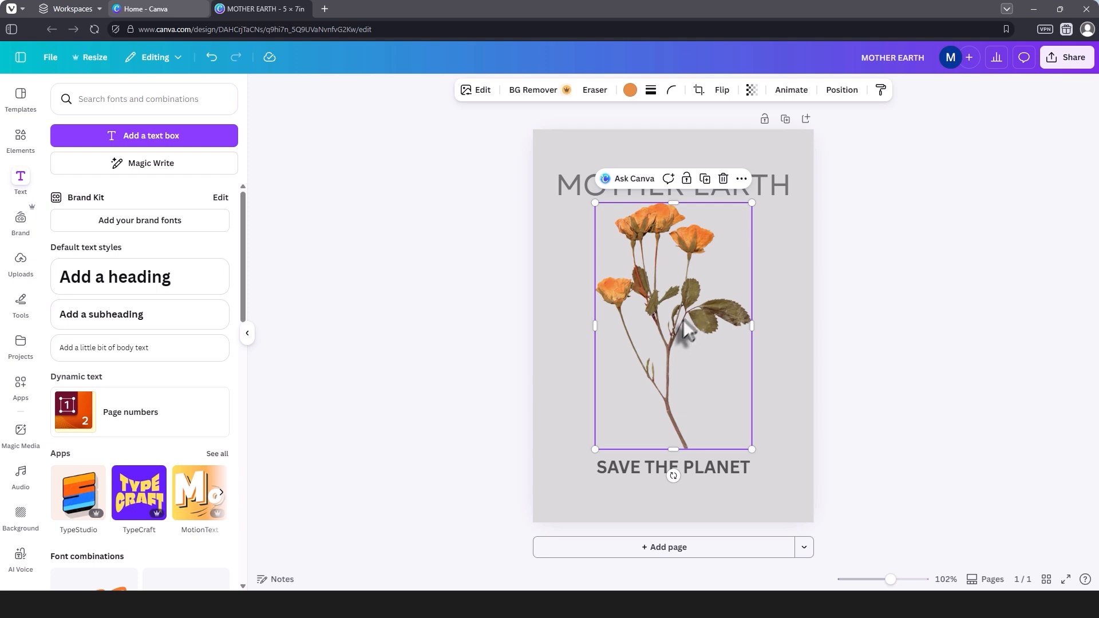
left_click(480, 91)
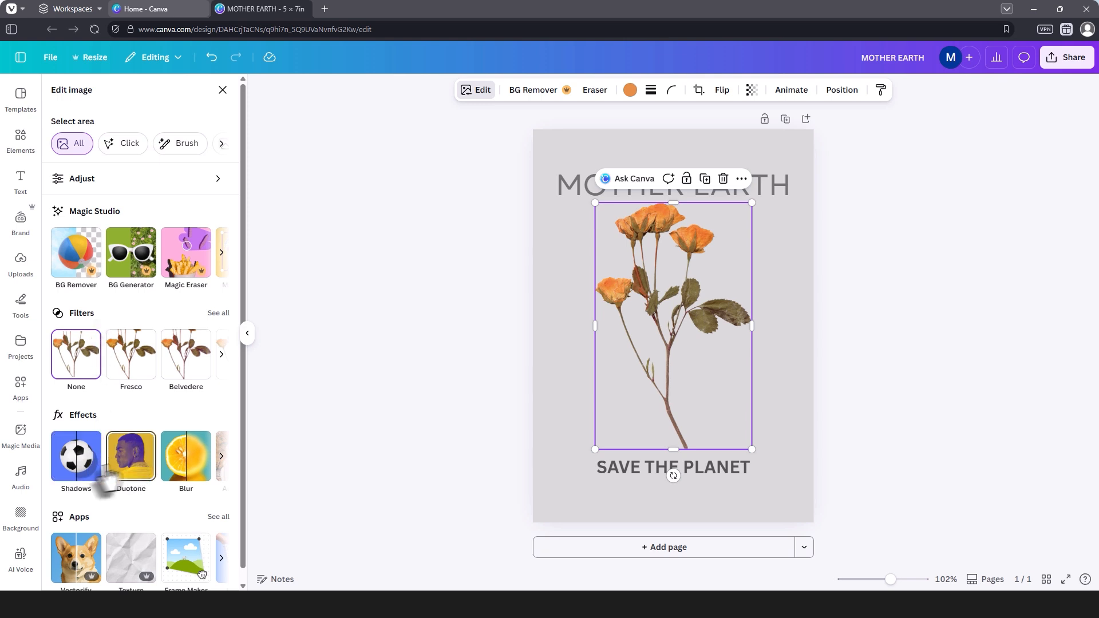
left_click(79, 467)
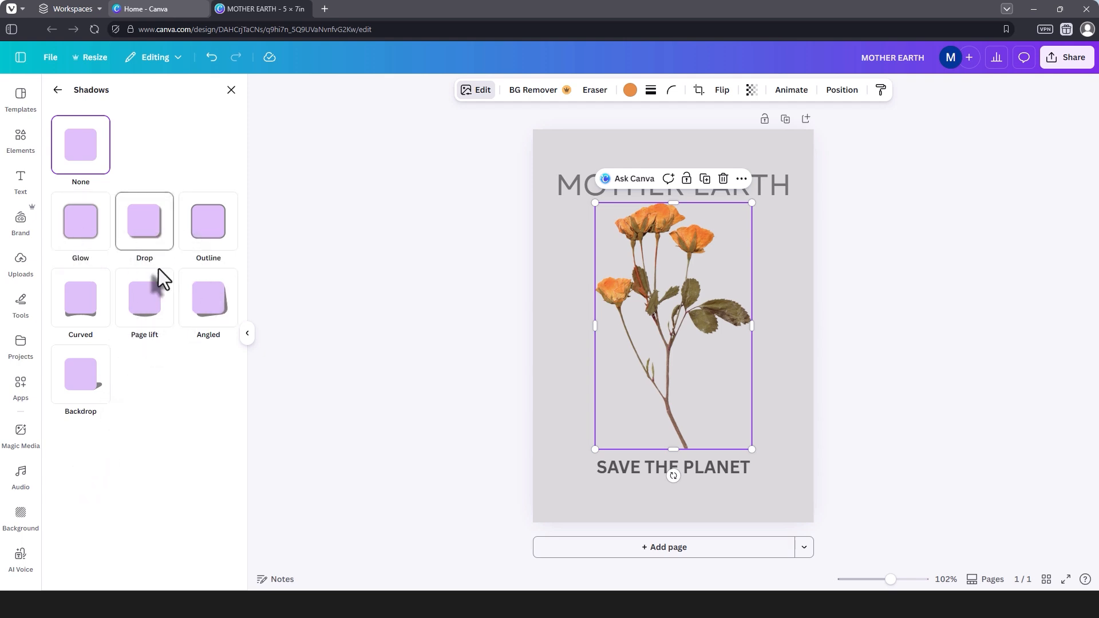
left_click(150, 235)
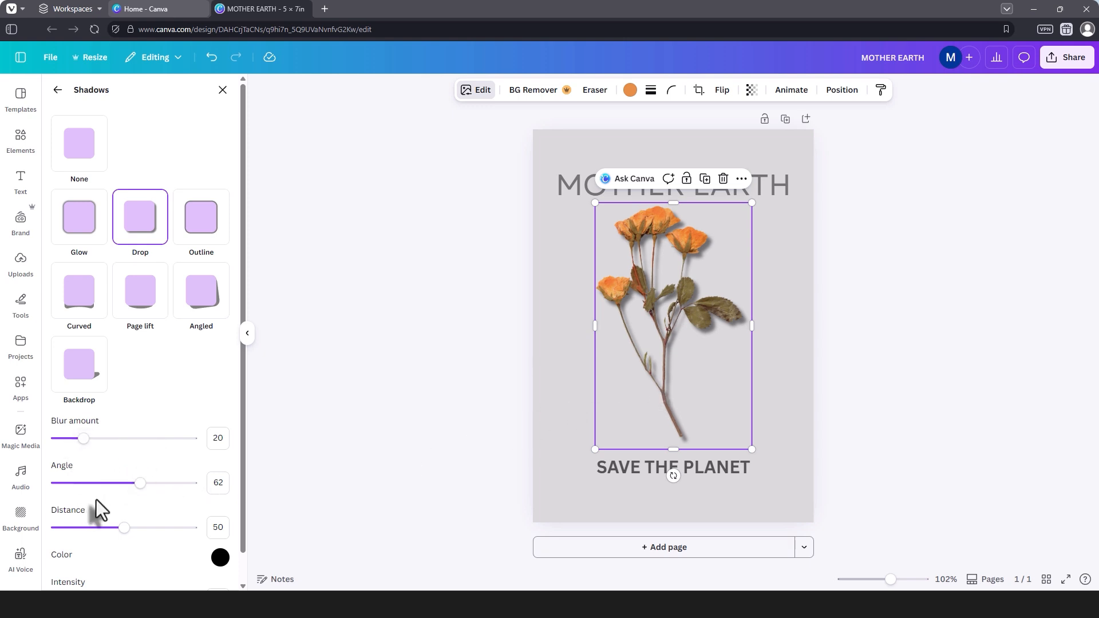
Step: Set the flower's drop shadow angle to 20 and its distance to 28, and deselect the photo
scroll(109, 474, "down", 1)
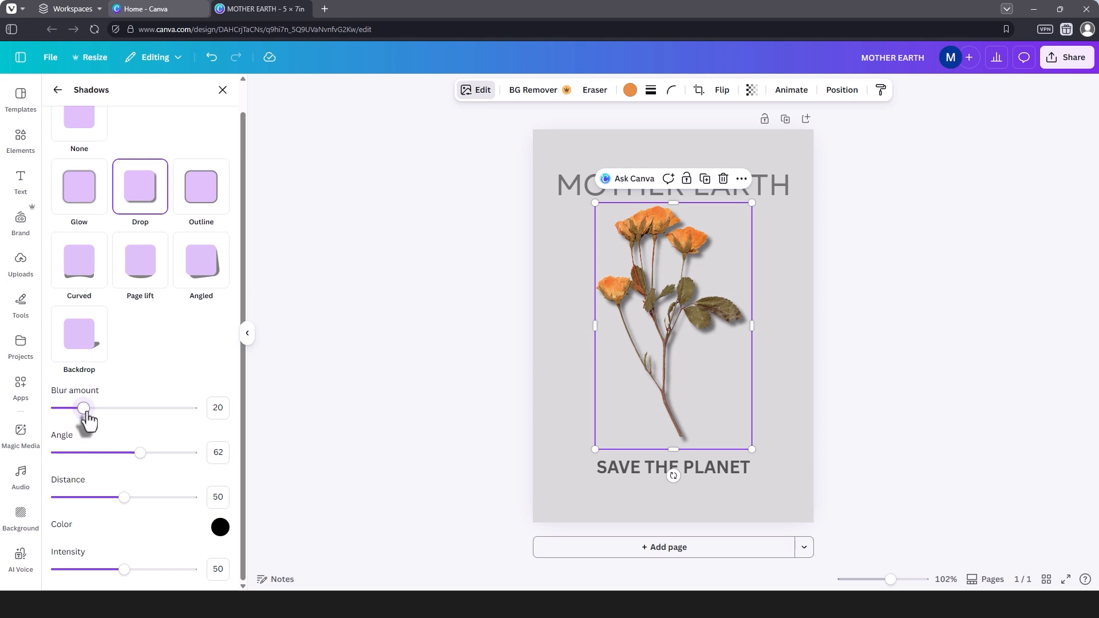
mouse_move(85, 409)
left_mouse_down()
mouse_move(163, 409)
mouse_move(85, 415)
left_mouse_up()
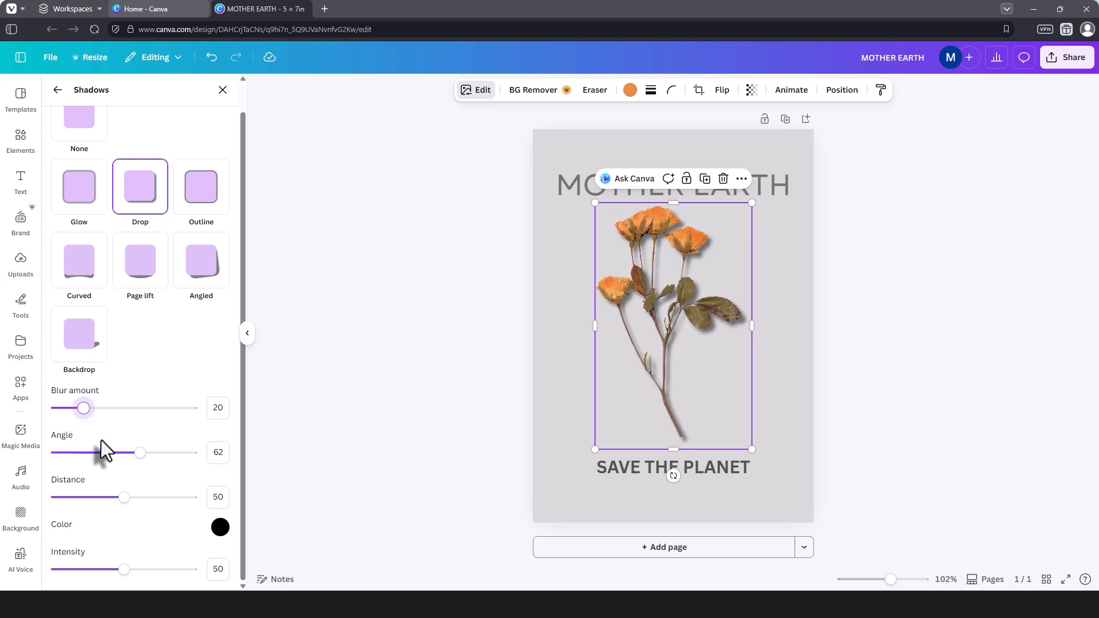
mouse_move(139, 453)
left_mouse_down()
mouse_move(105, 454)
mouse_move(157, 453)
mouse_move(108, 453)
mouse_move(119, 453)
left_mouse_up()
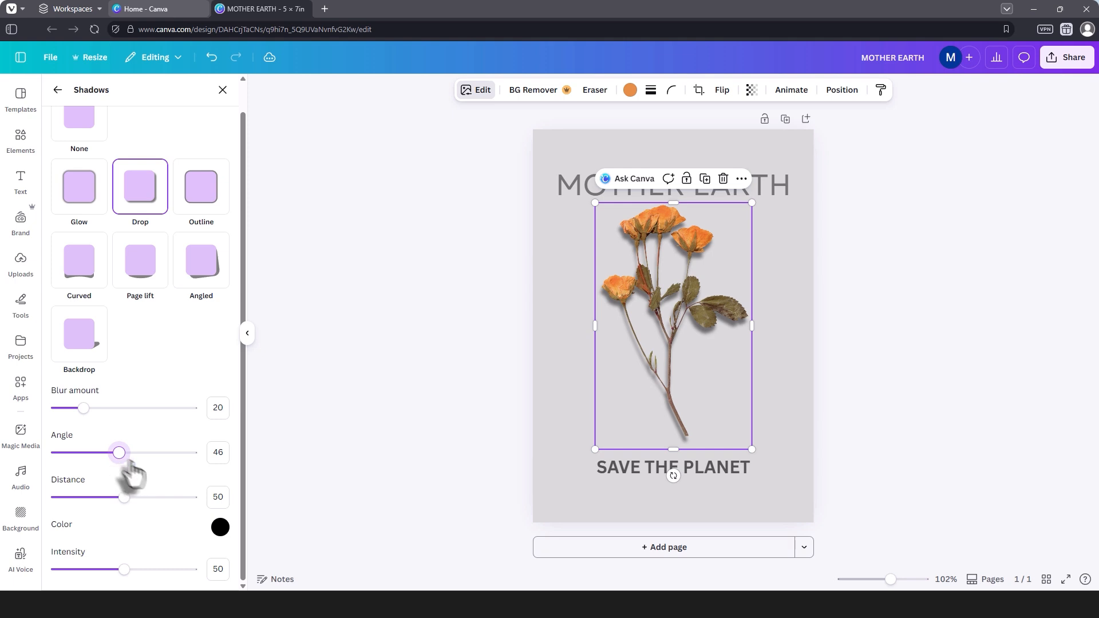
left_click_drag(124, 498, 170, 508)
left_click_drag(118, 457, 83, 453)
left_click_drag(167, 497, 94, 498)
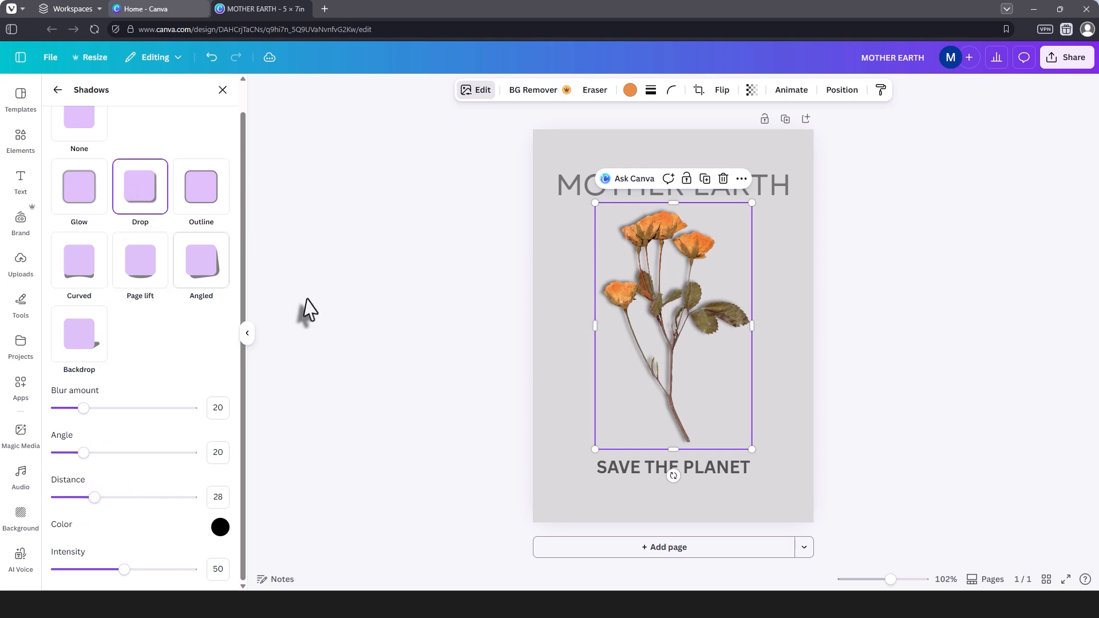
left_click(380, 300)
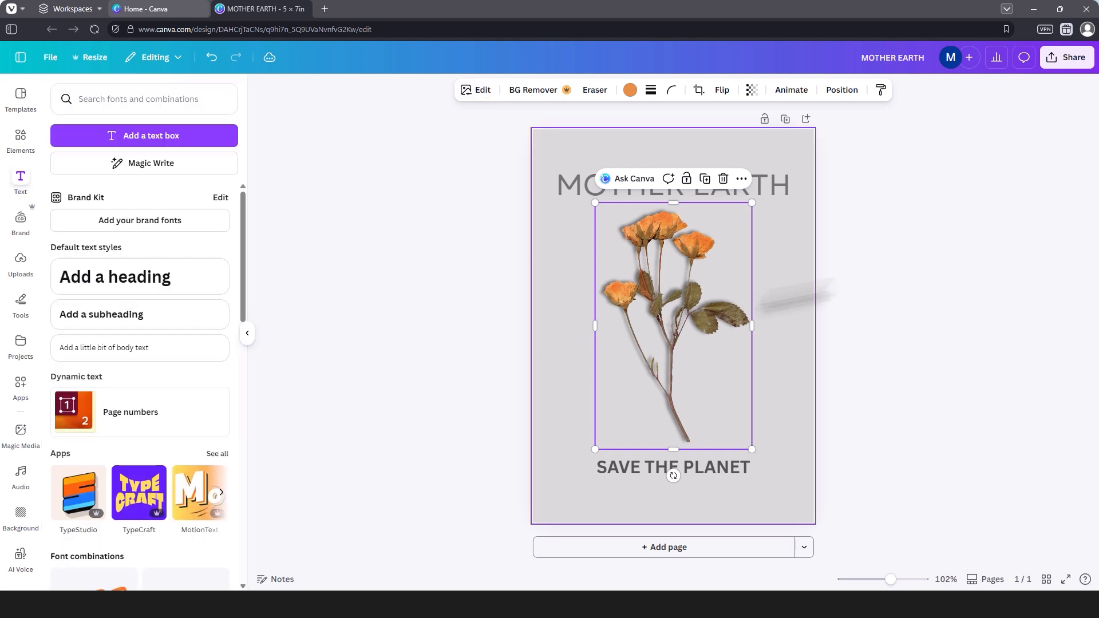
left_click(869, 274)
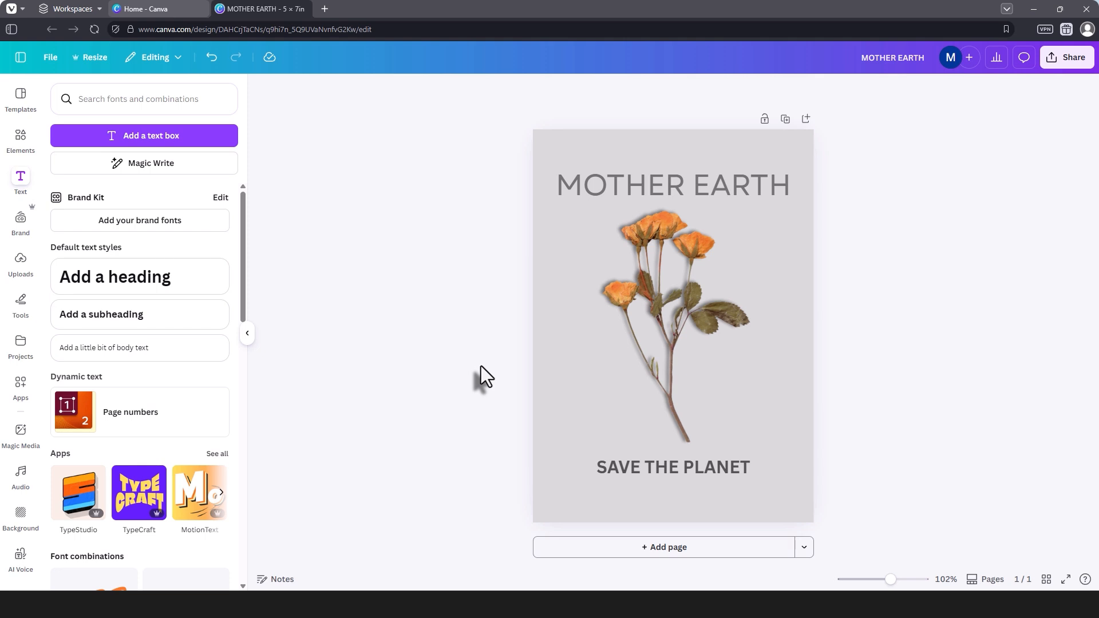
Step: Review the file types offered for downloading the design and close the download options without exporting
left_click(1072, 59)
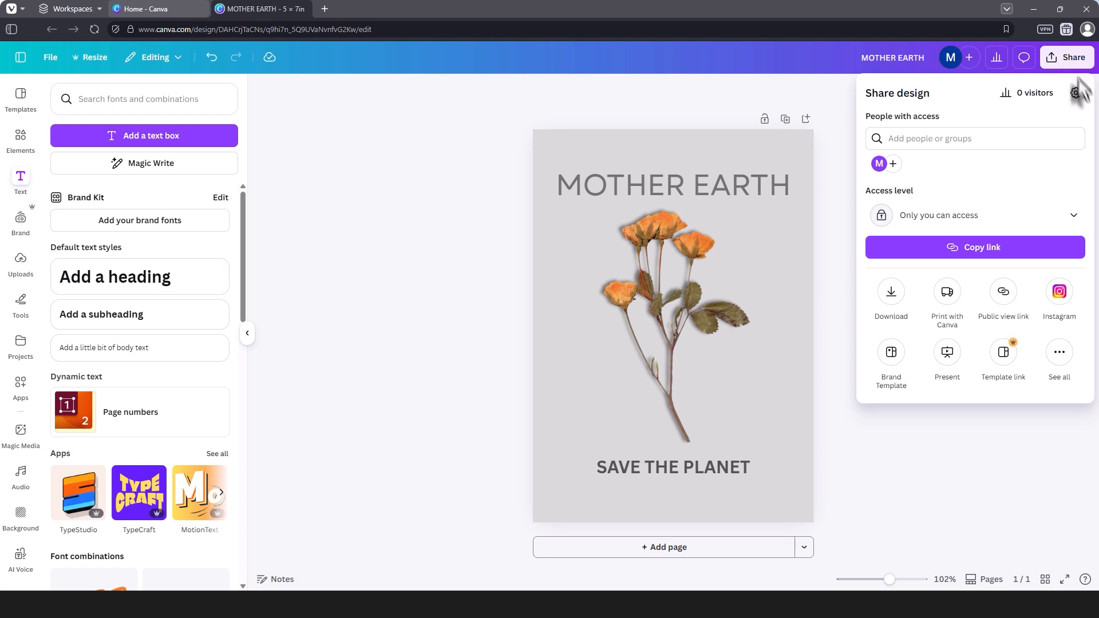
left_click(892, 293)
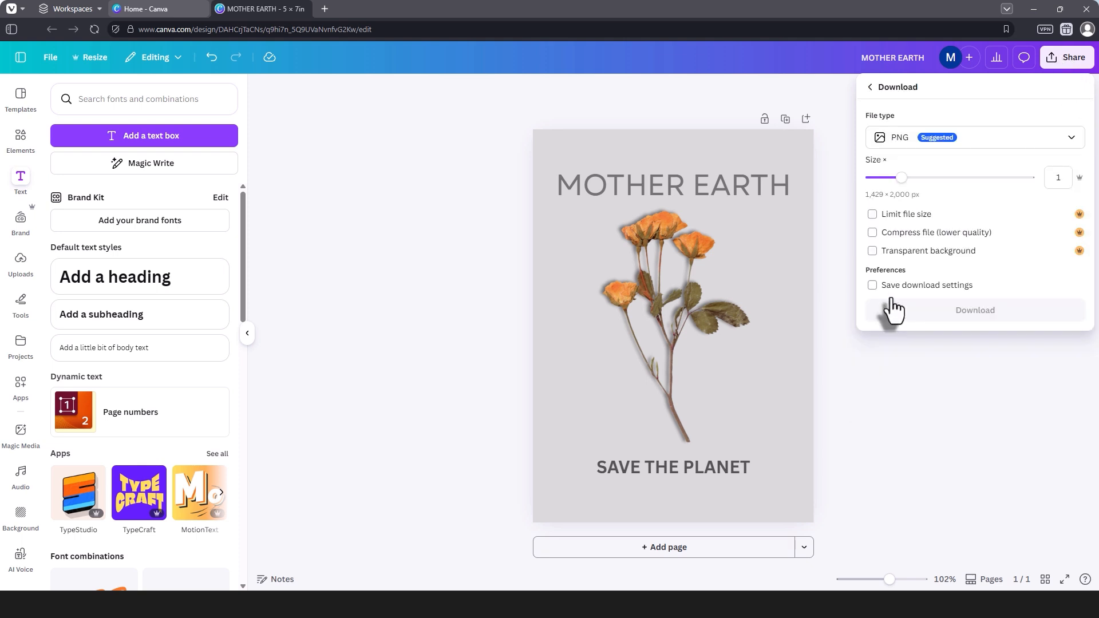
left_click(992, 151)
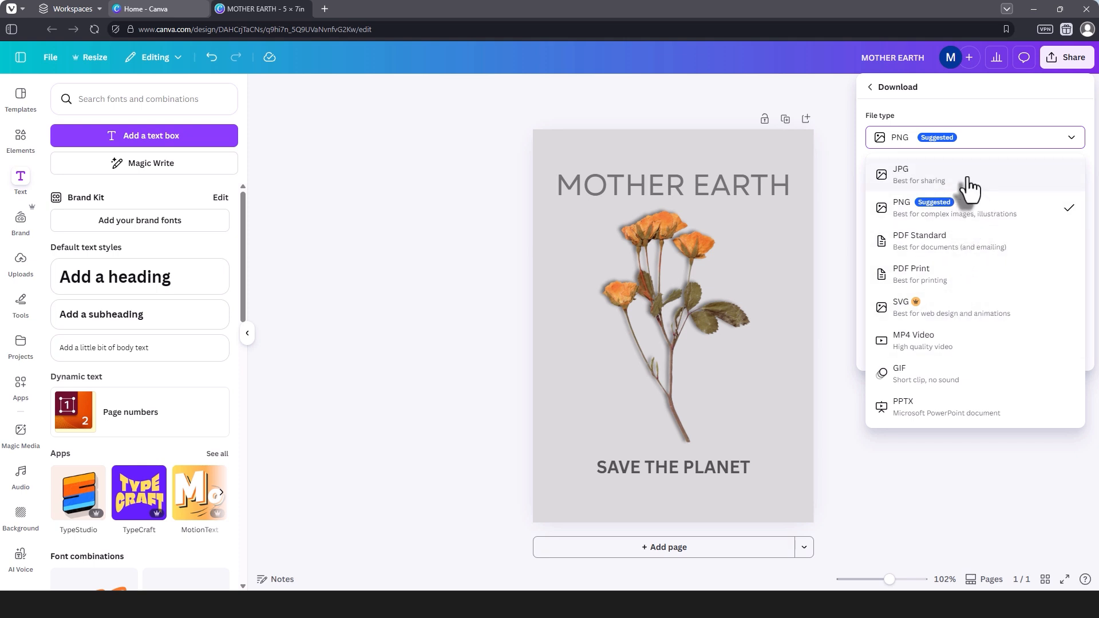
left_click(690, 109)
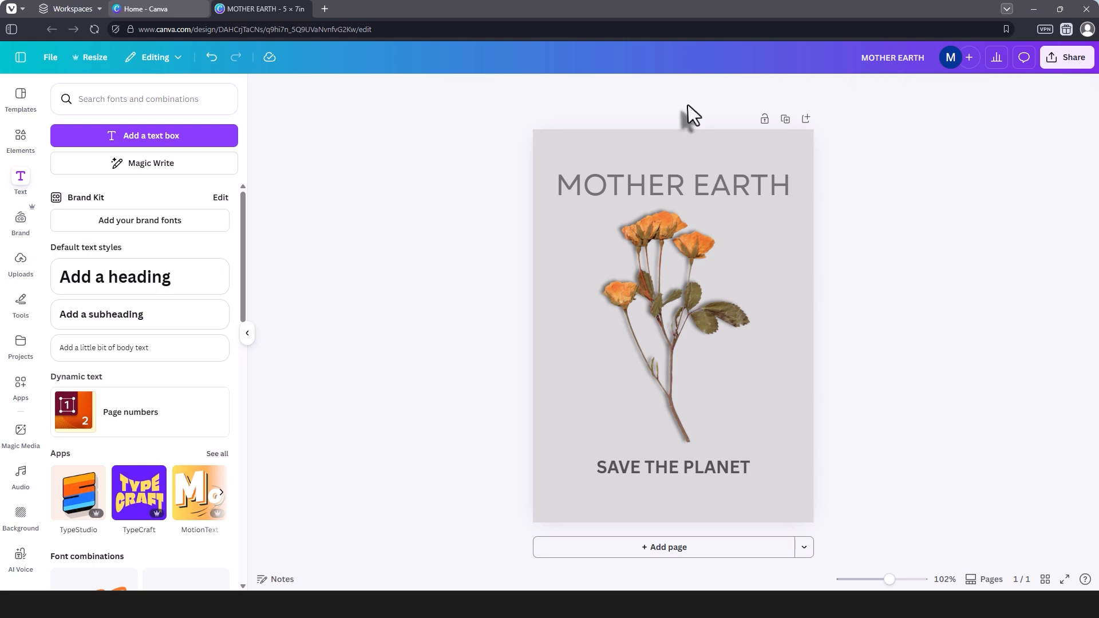